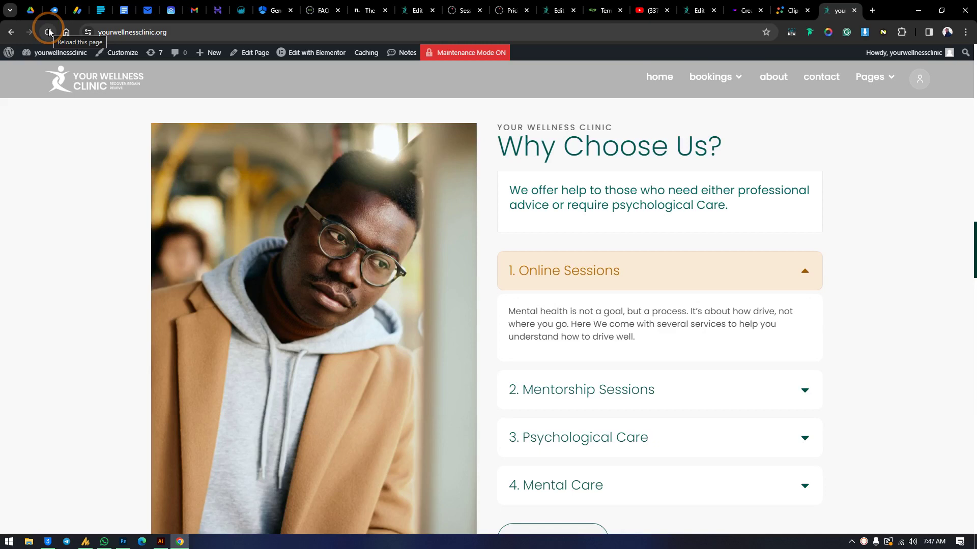
Reload the live clinic homepage and scroll through it to replay its animations
click(48, 31)
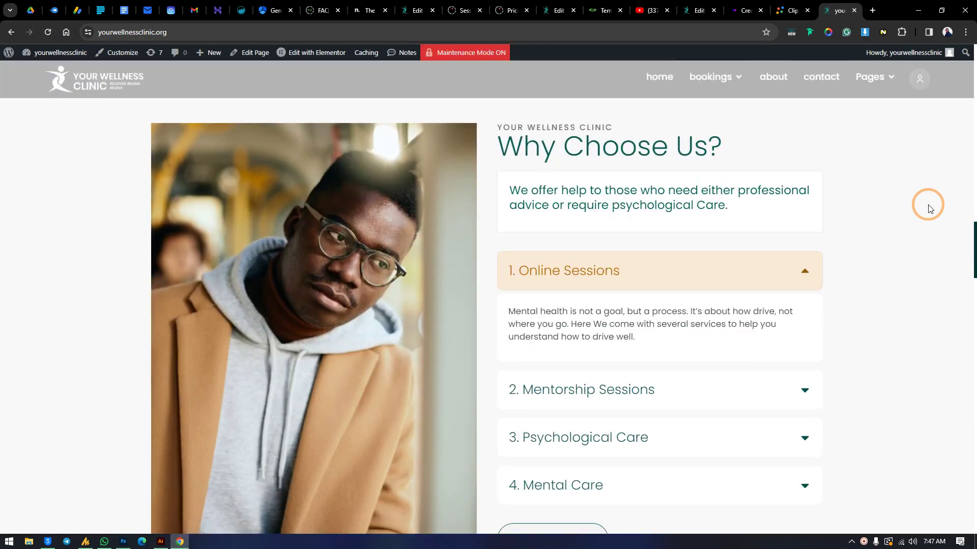
scroll(825, 271, up, 6)
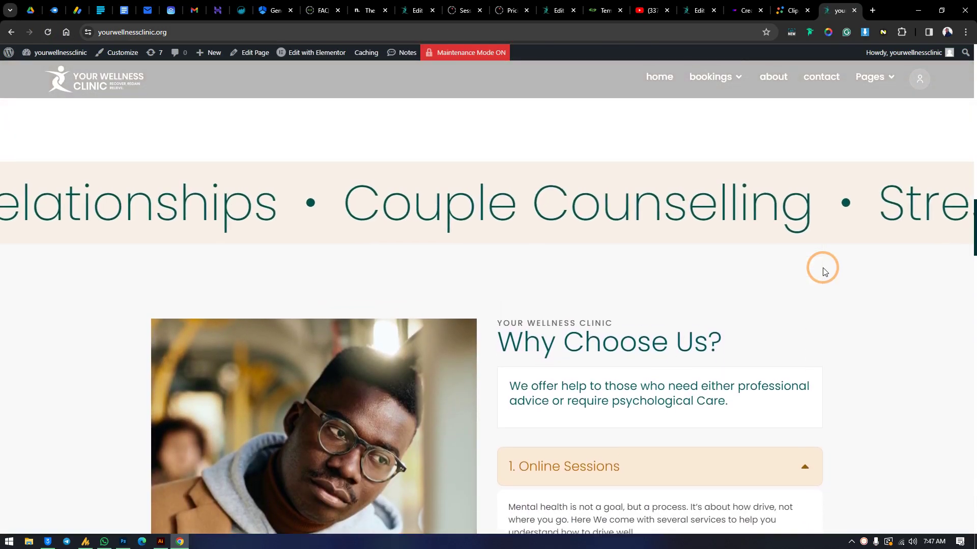
scroll(821, 267, up, 8)
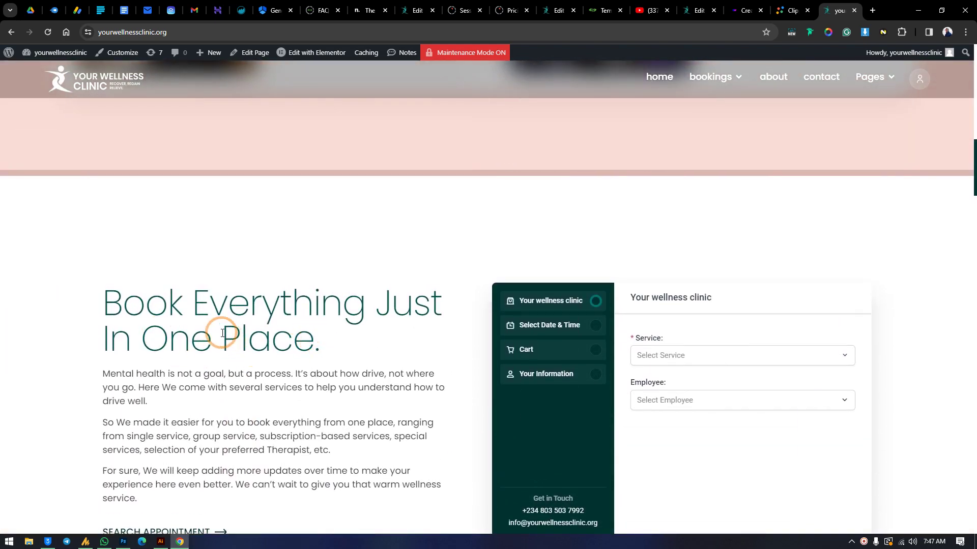
drag(322, 350, 128, 305)
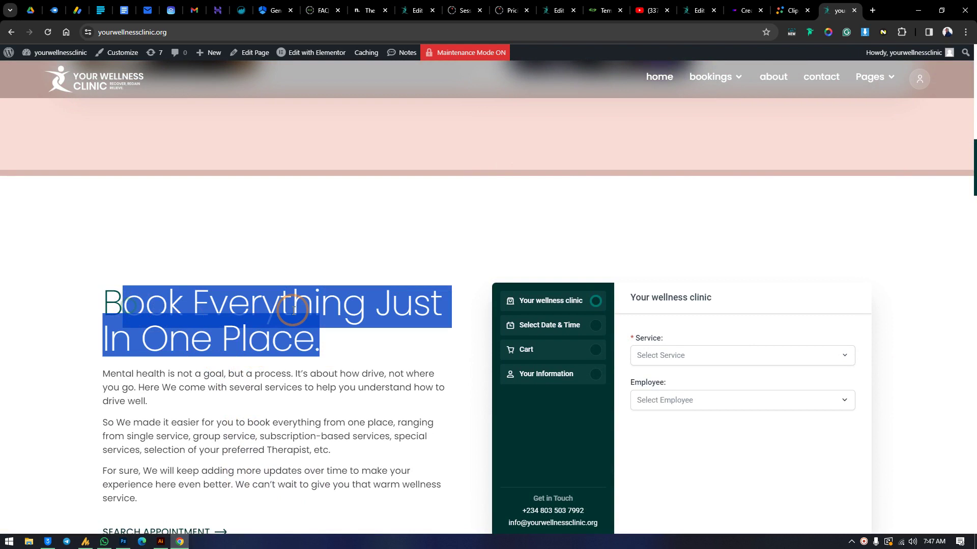
scroll(399, 305, down, 3)
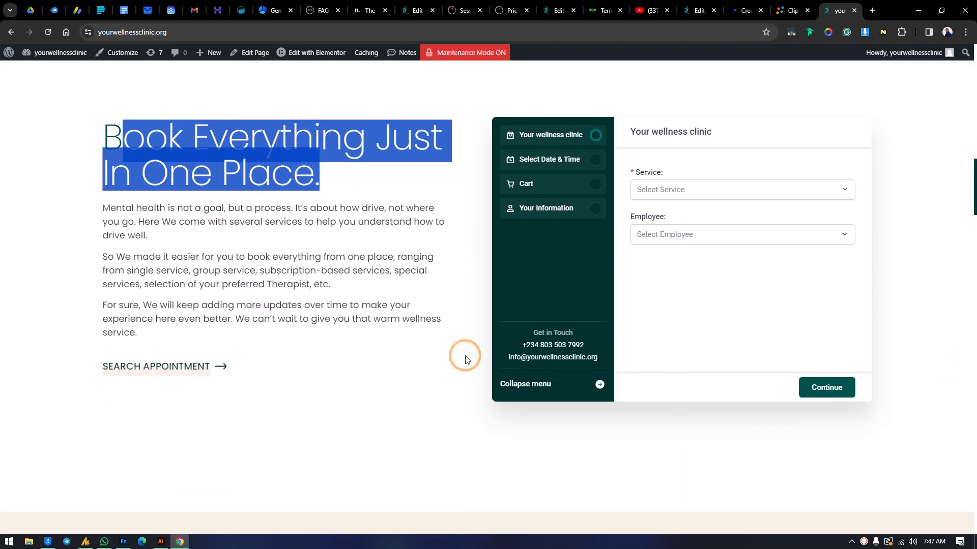
scroll(467, 359, down, 4)
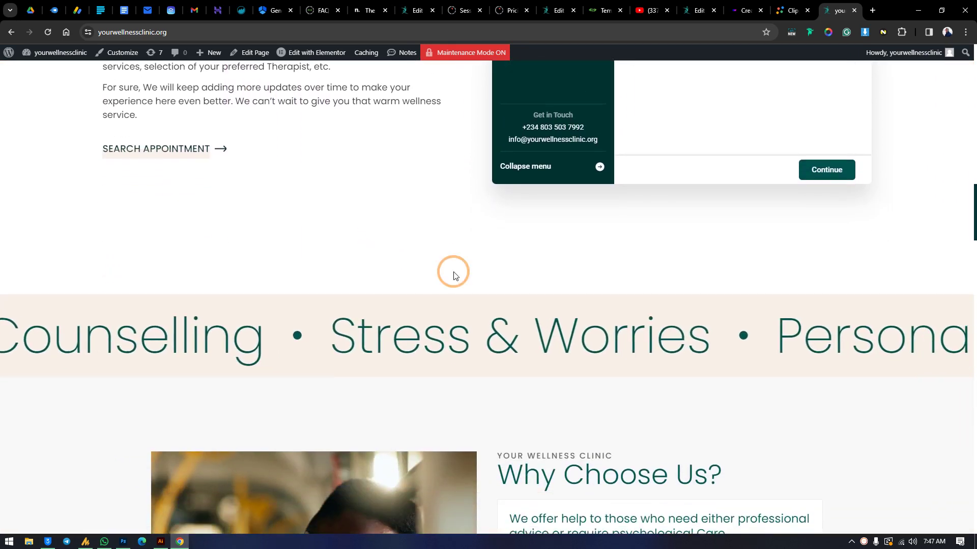
scroll(504, 244, down, 2)
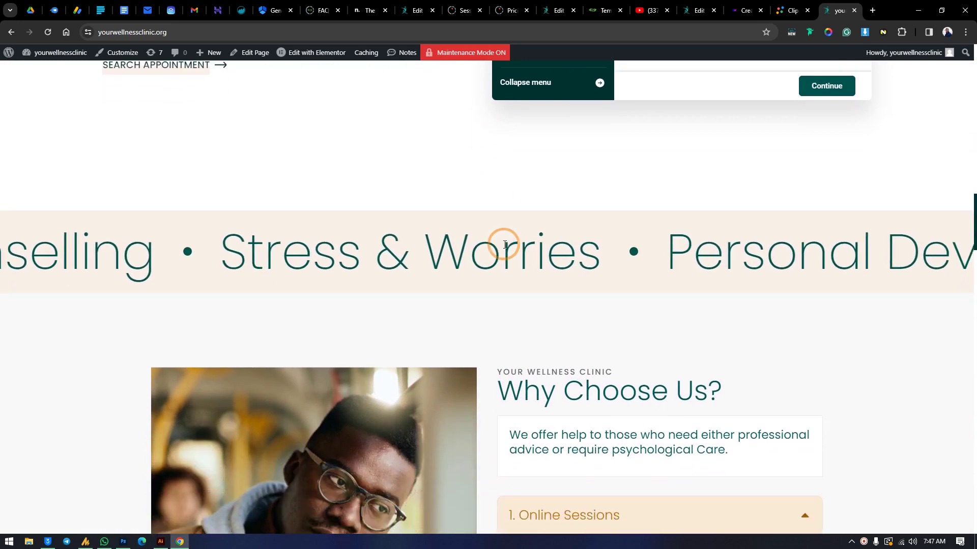
scroll(504, 244, down, 5)
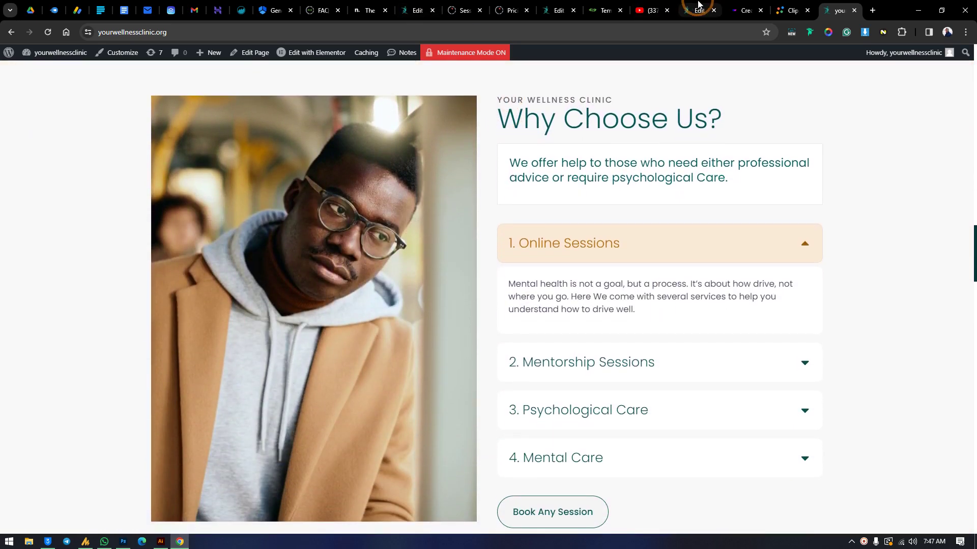
In the Elementor editor, open the Dr. Tolulope image's Advanced settings and scroll toward Custom CSS
click(698, 5)
scroll(569, 341, down, 8)
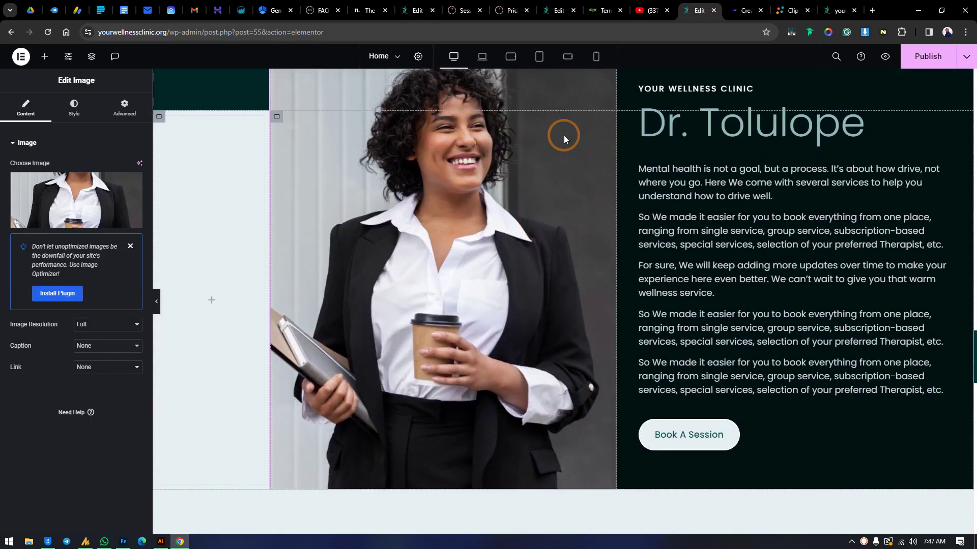
scroll(603, 300, up, 3)
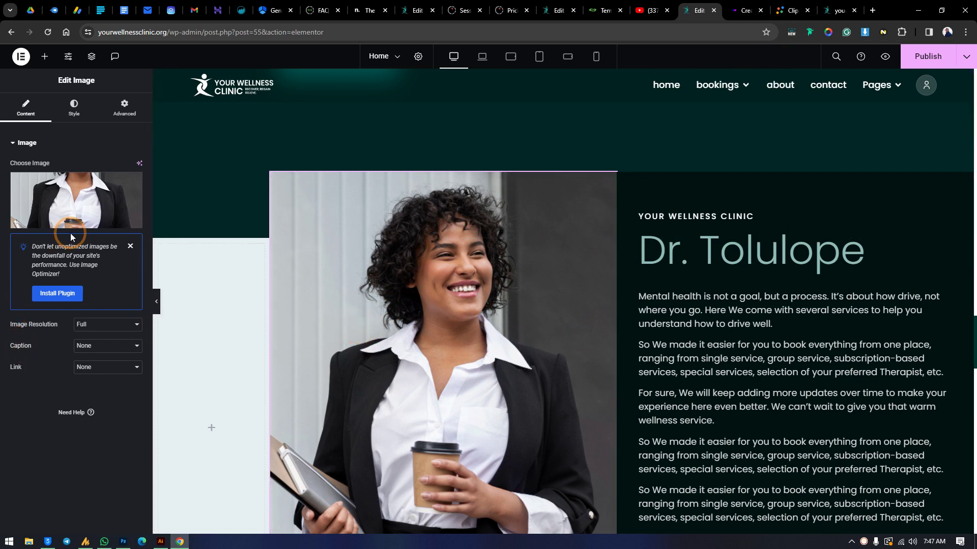
click(122, 112)
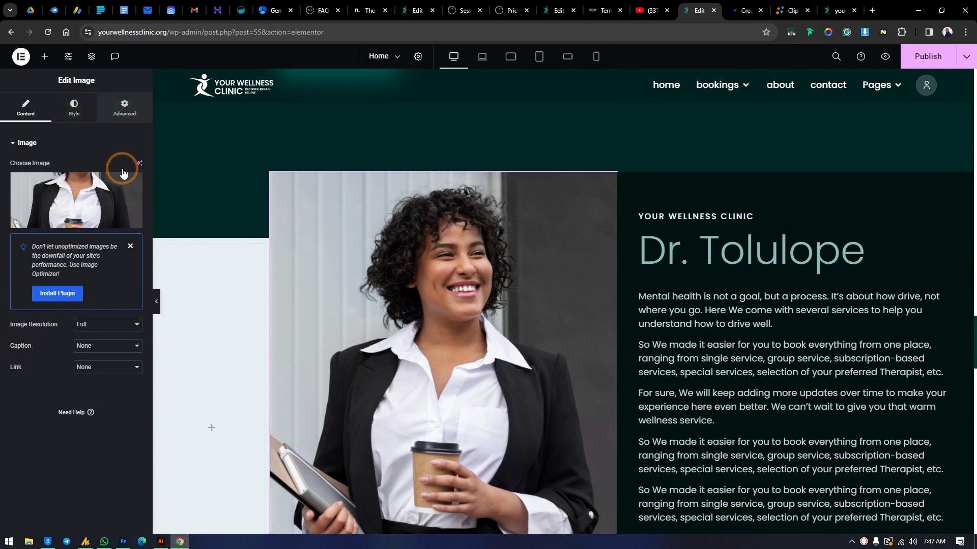
scroll(77, 300, down, 5)
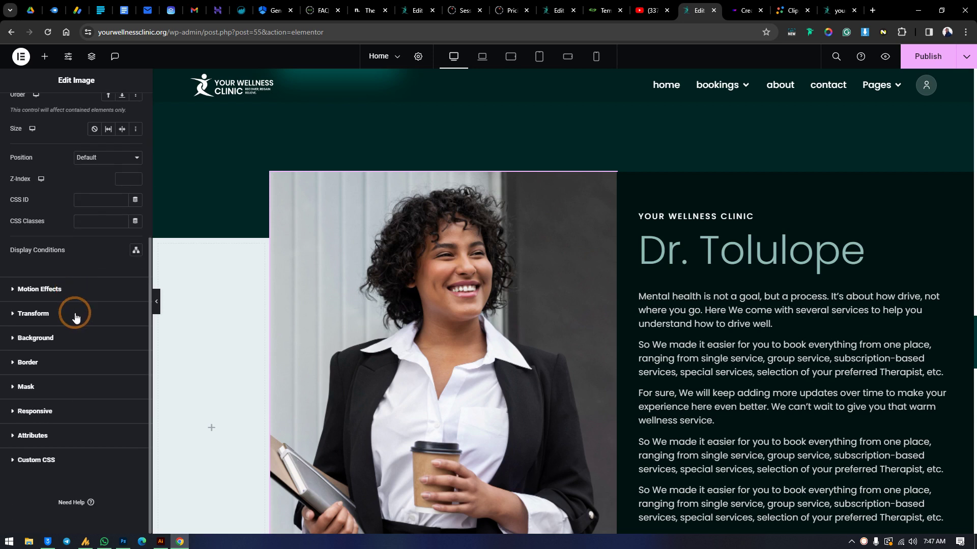
Paste the clip-path reveal CSS into the image's Custom CSS and keep Fade In as its entrance animation
click(36, 461)
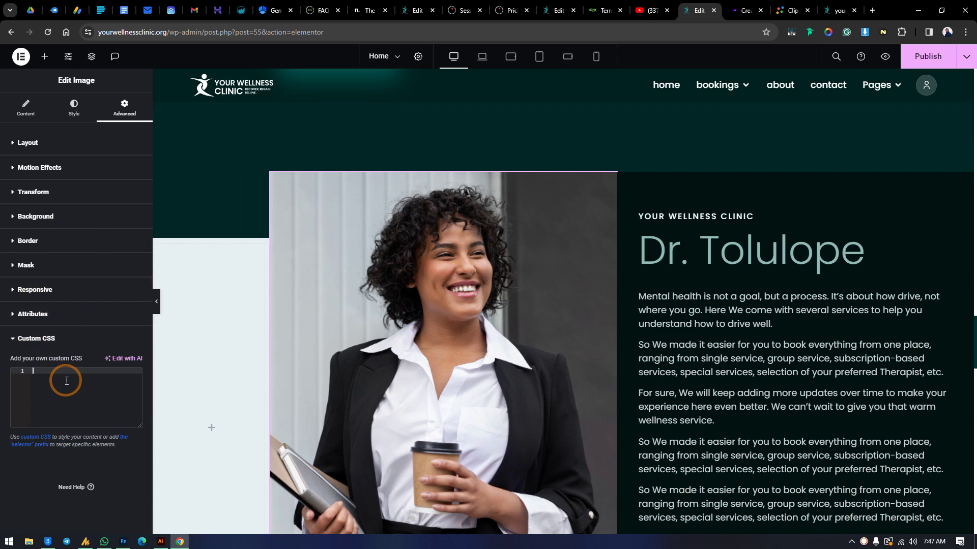
text(selector{     --speed: 1s;     animation: none !important; } selector > *{     clip-path: polygon(0 0, 100% 0, 100% 0, 0 0);     transition: all var(--speed) ease-in-out; } selector.animated > *{     clip-path: polygon(0 0, 100% 0, 100% 100%, 0% 100%); })
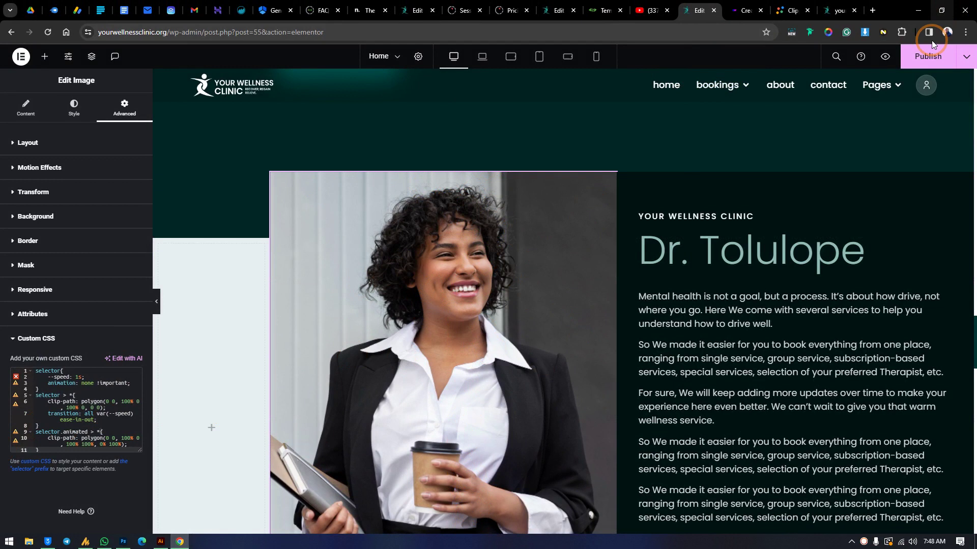
click(56, 168)
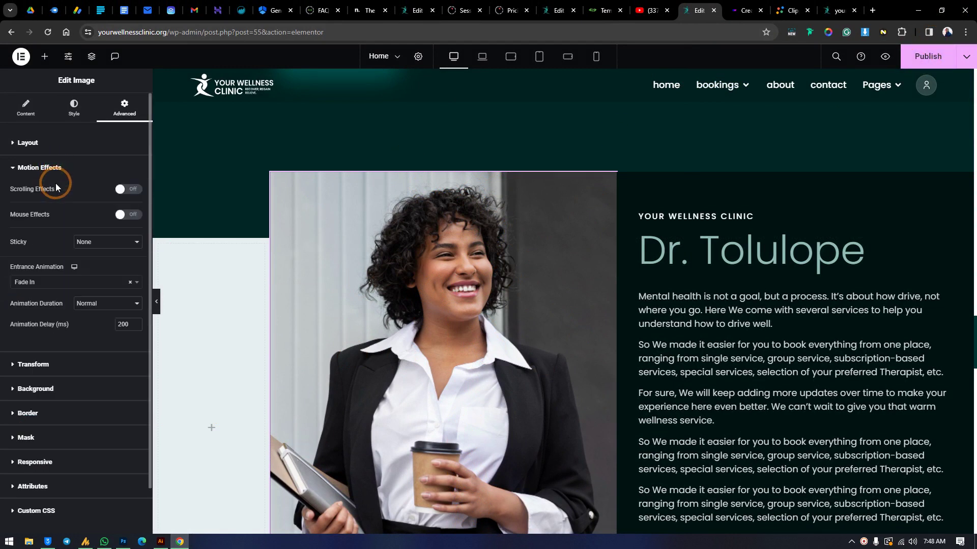
click(73, 284)
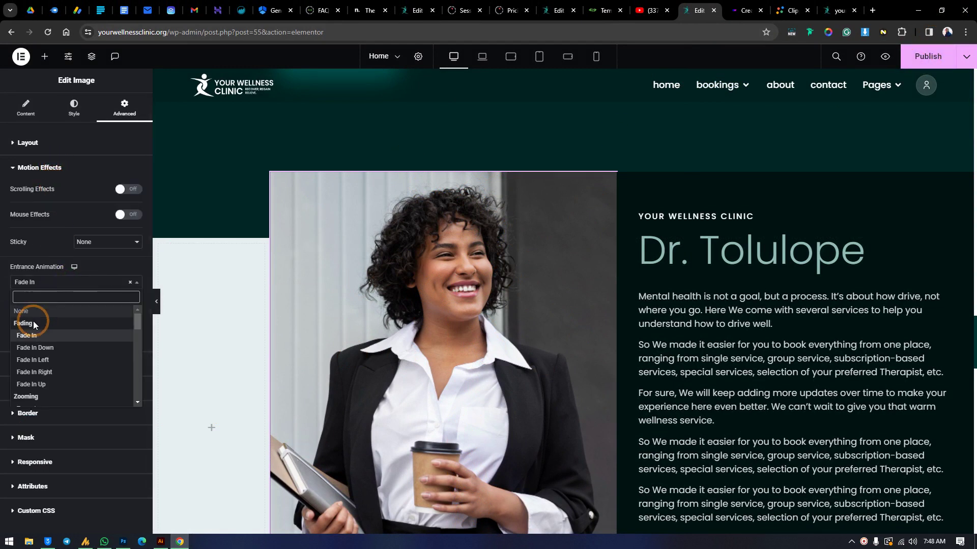
click(46, 336)
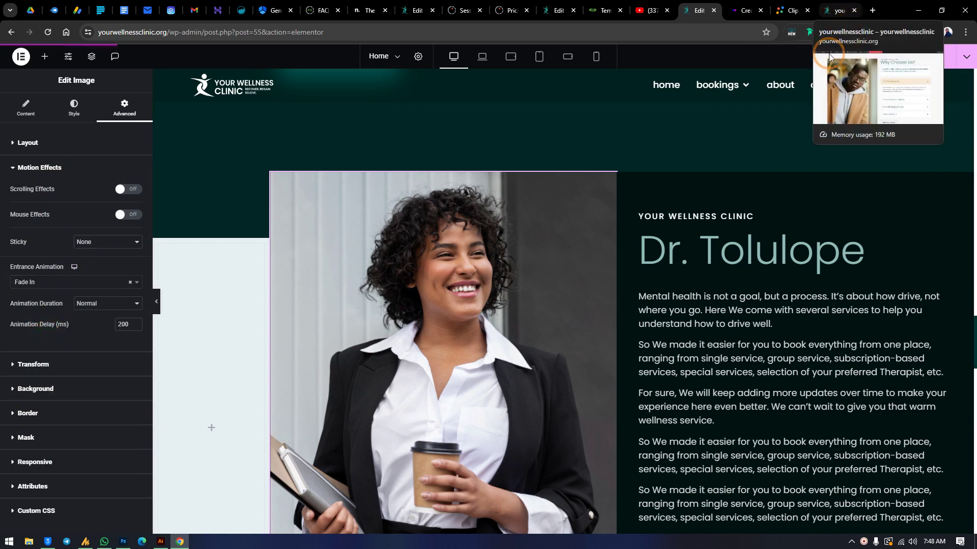
Reload the live homepage at the Dr. Tolulope section to watch the reveal animation
click(841, 6)
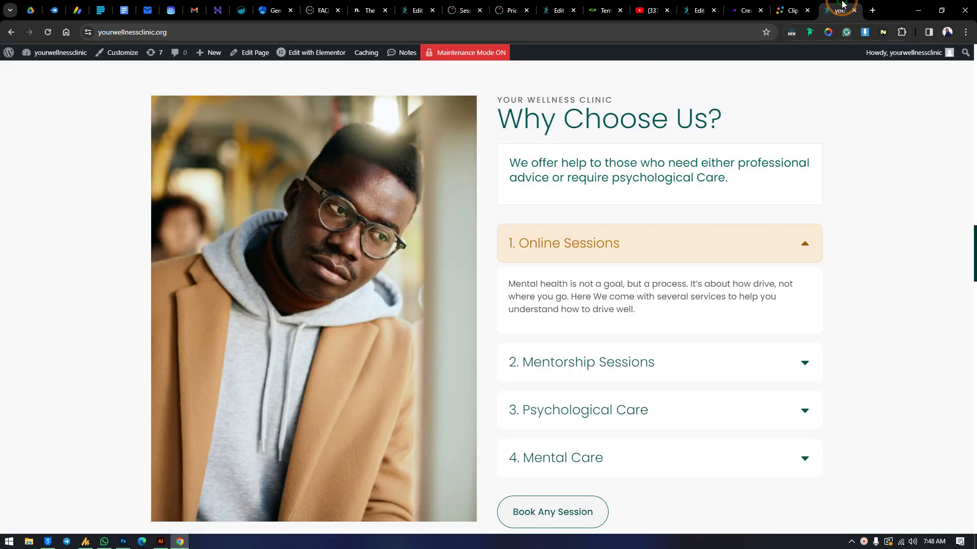
scroll(611, 198, down, 15)
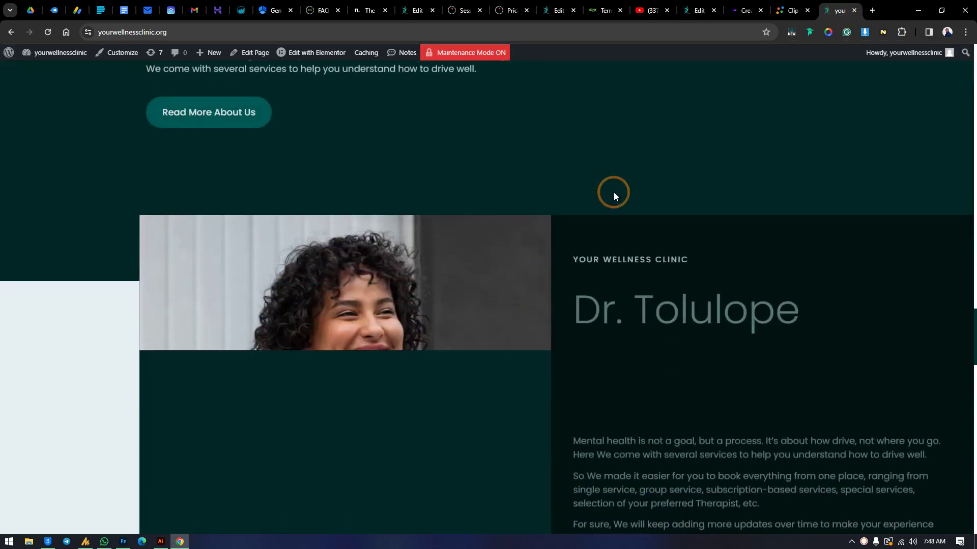
scroll(613, 192, down, 2)
scroll(508, 204, up, 1)
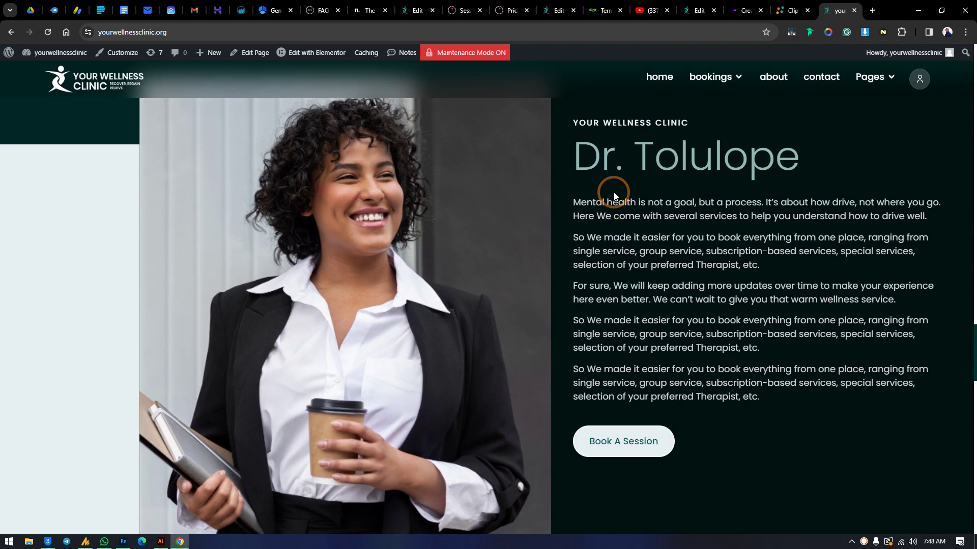
click(48, 32)
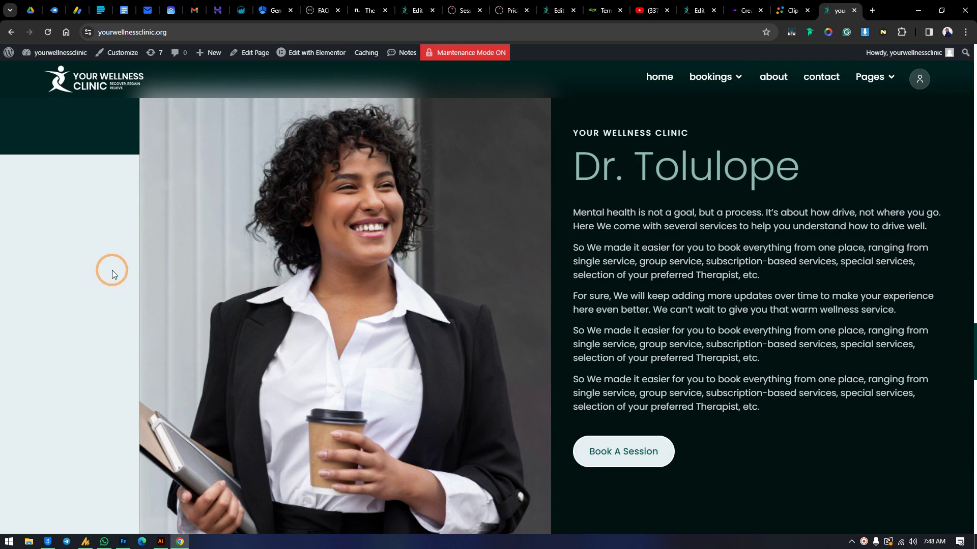
click(796, 4)
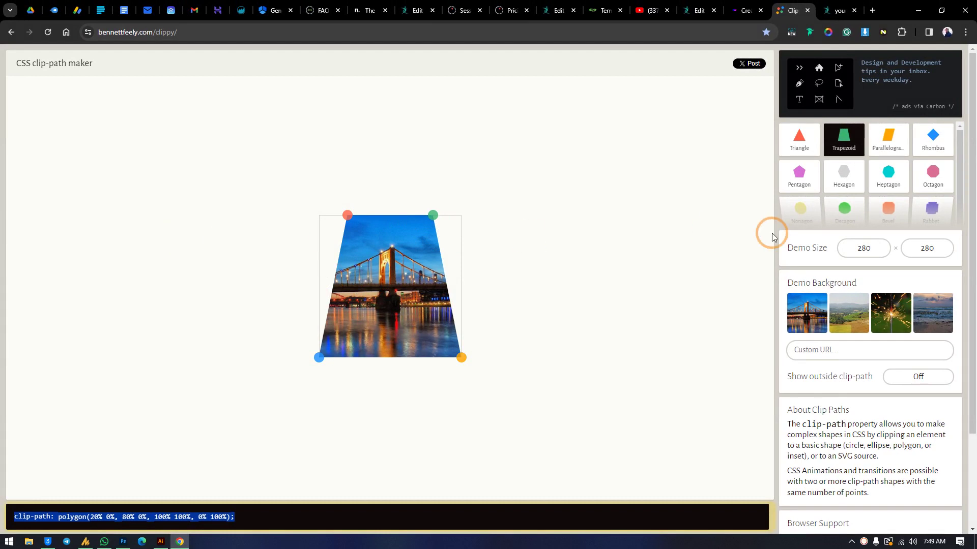
Drag the Clippy polygon's points into a thin 3% left strip, polygon(0 0, 3% 0, 3% 100%, 0% 100%)
drag(342, 215, 309, 214)
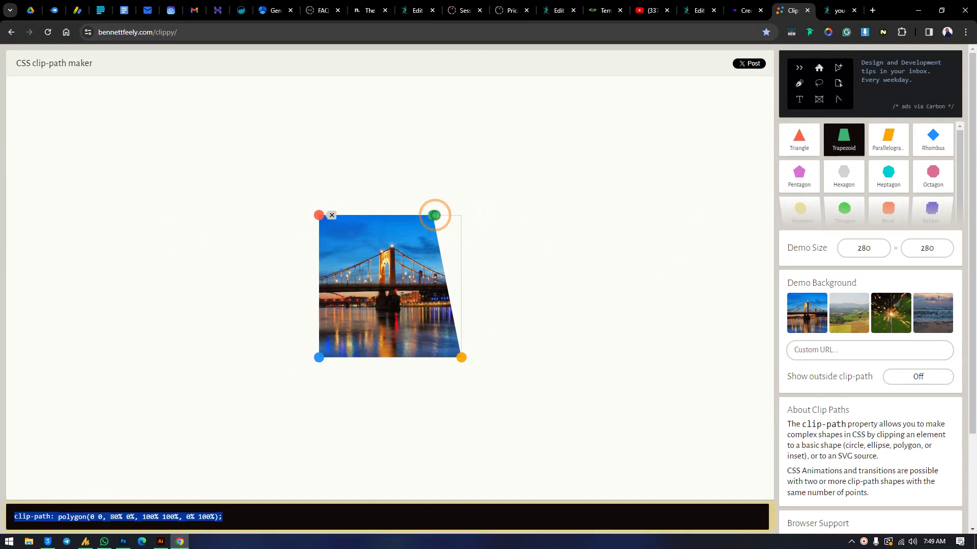
drag(433, 215, 323, 215)
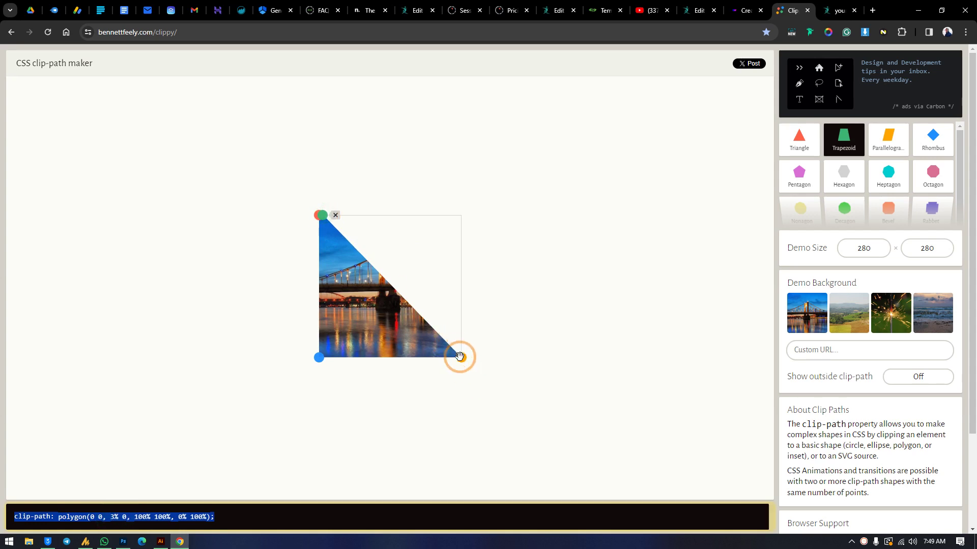
drag(460, 357, 321, 371)
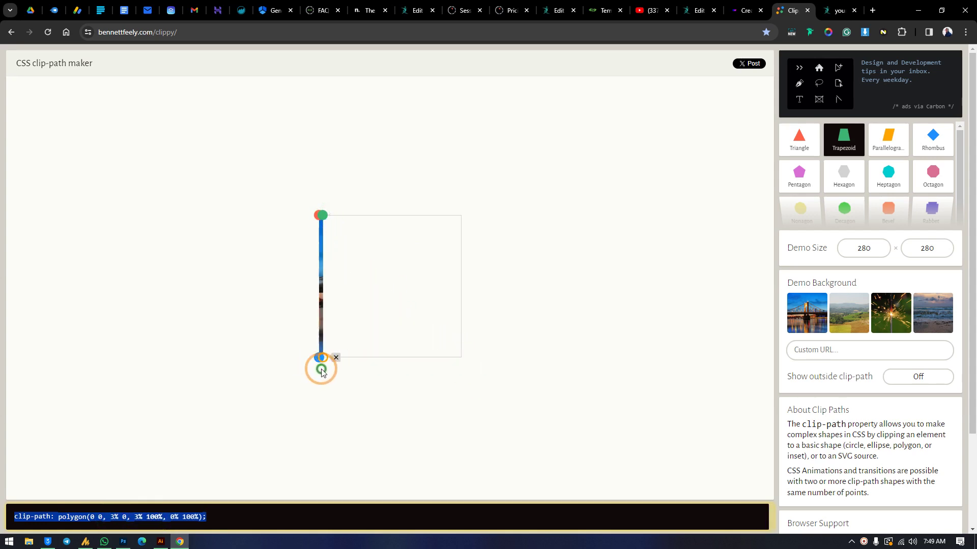
click(331, 202)
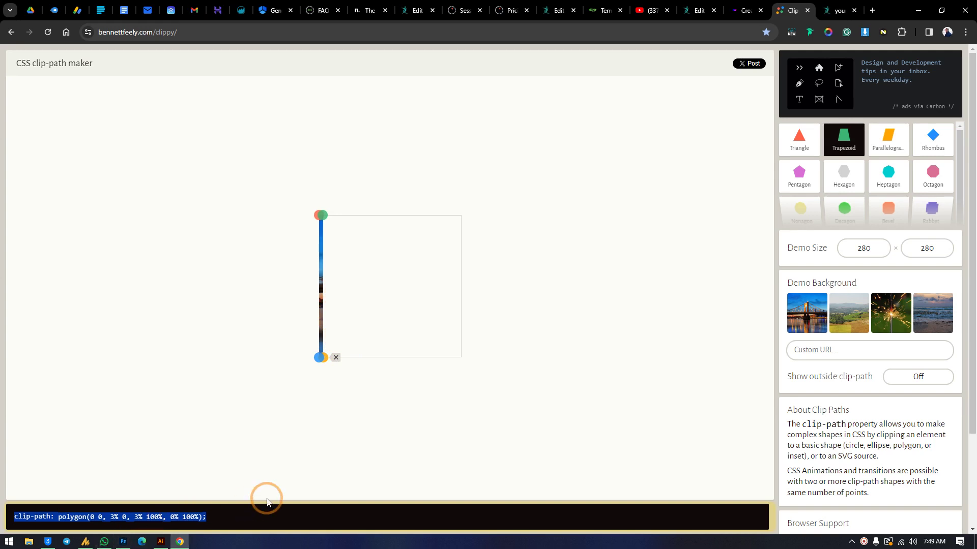
Select and copy the generated clip-path code line
click(220, 514)
drag(194, 516, 2, 519)
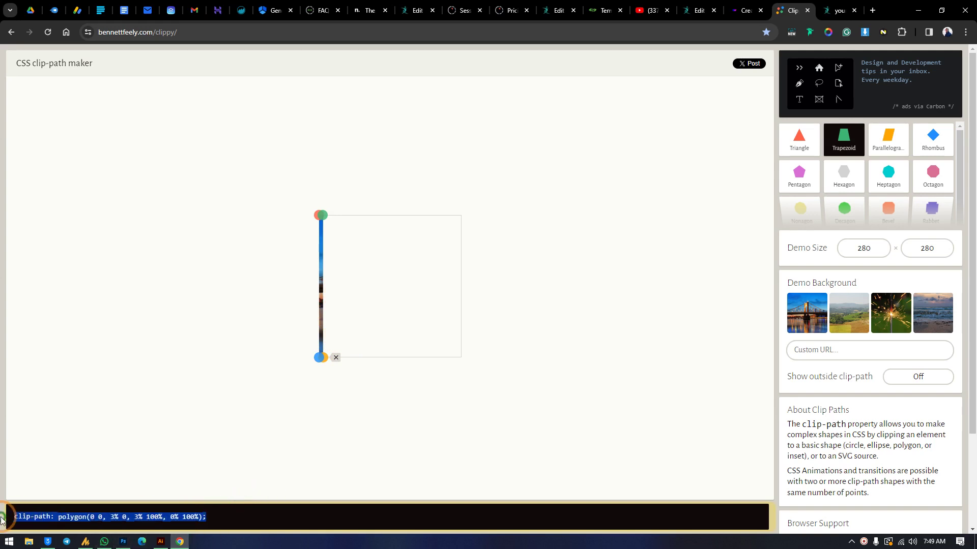
right_click(41, 517)
click(103, 389)
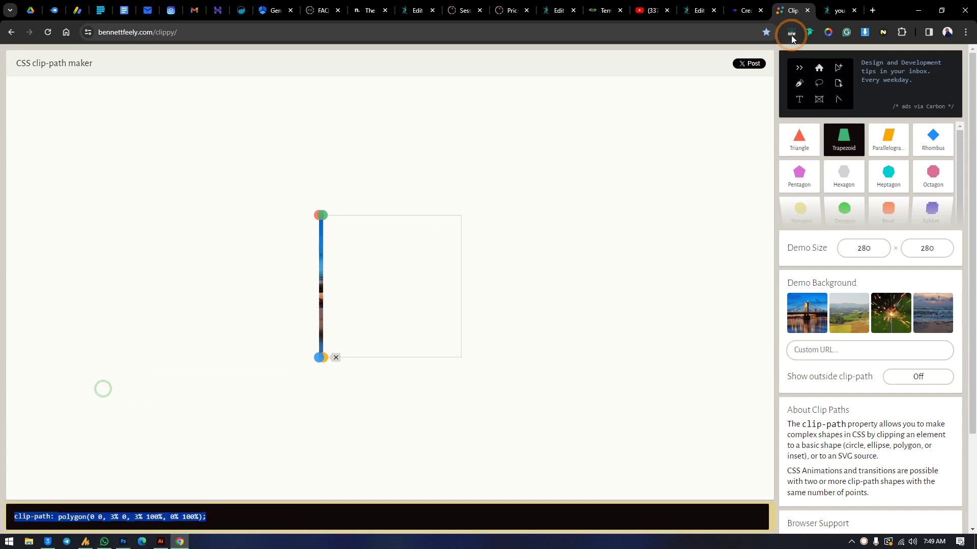
Replace the image's line-6 starting clip-path in Custom CSS with polygon(0 0, 3% 0, 3% 100%, 0% 100%)
click(693, 6)
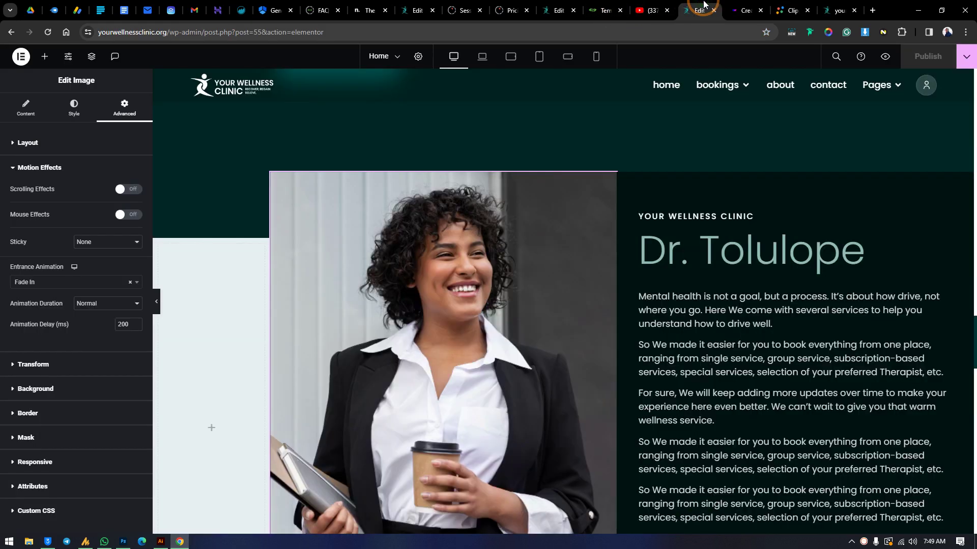
scroll(97, 338, down, 1)
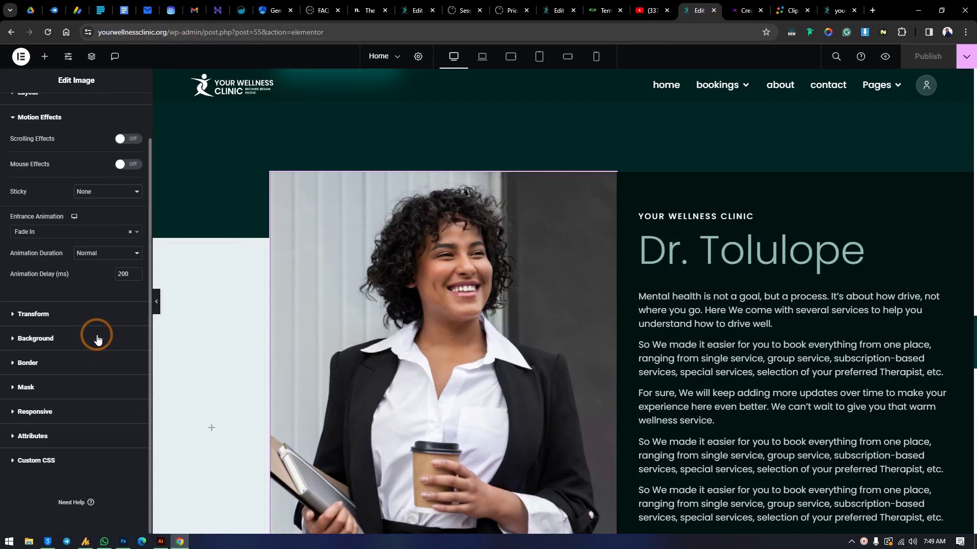
click(35, 463)
click(74, 432)
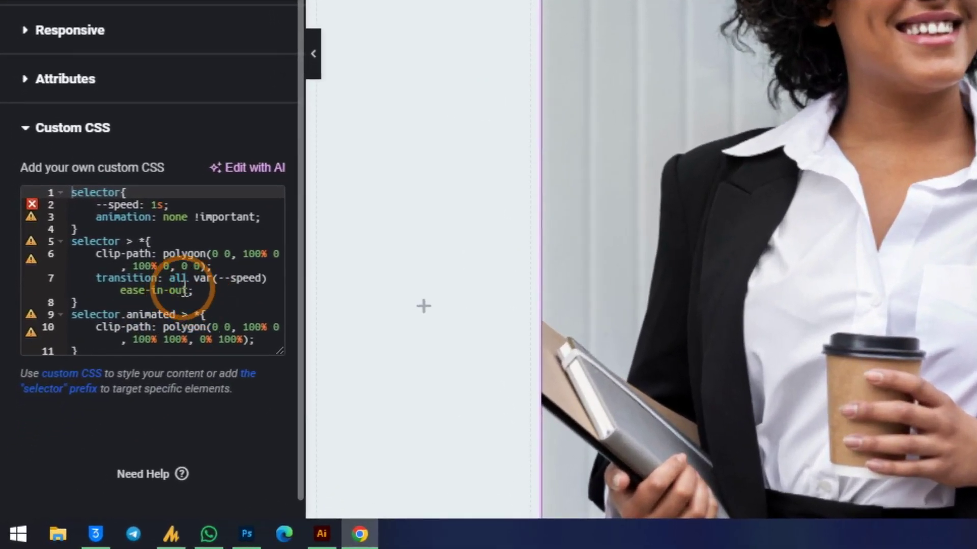
click(224, 274)
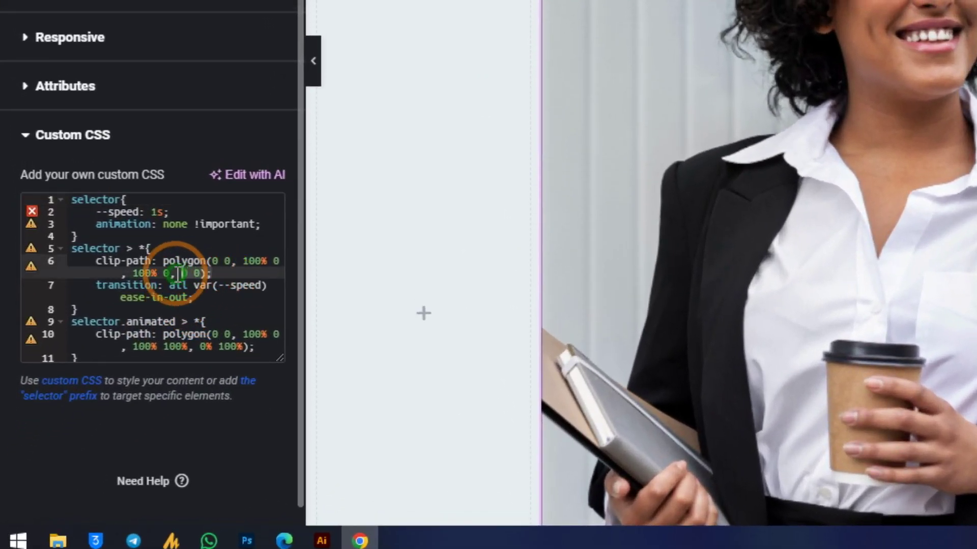
click(112, 260)
click(98, 273)
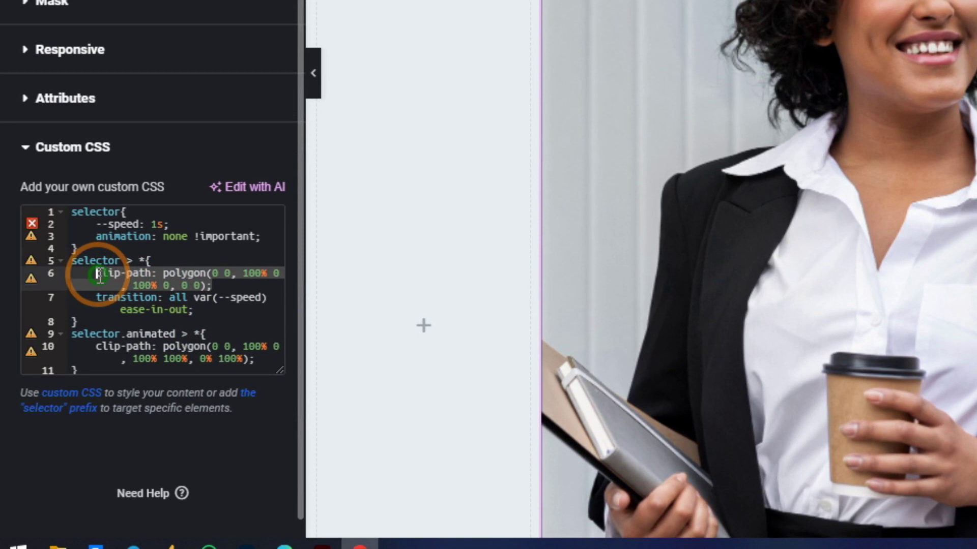
drag(99, 274, 209, 287)
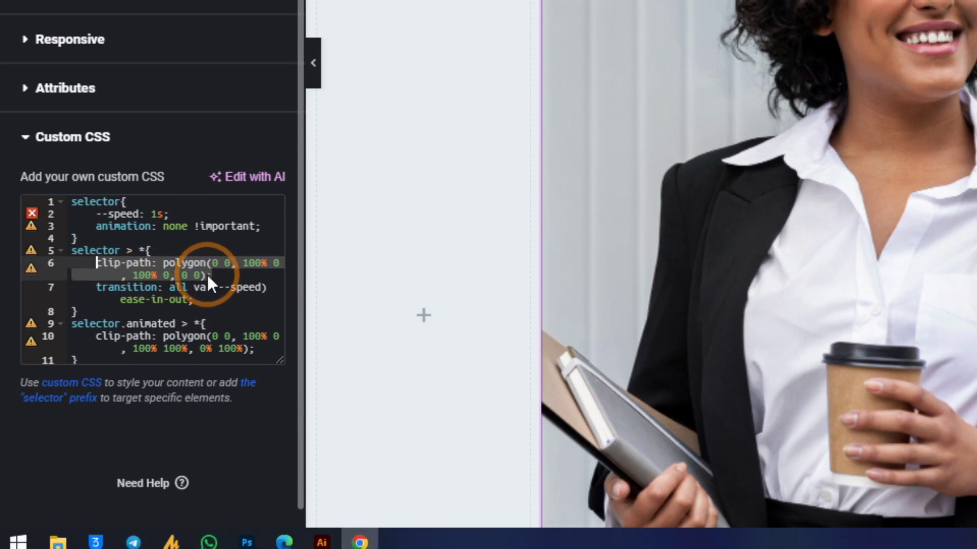
key(ctrl+v)
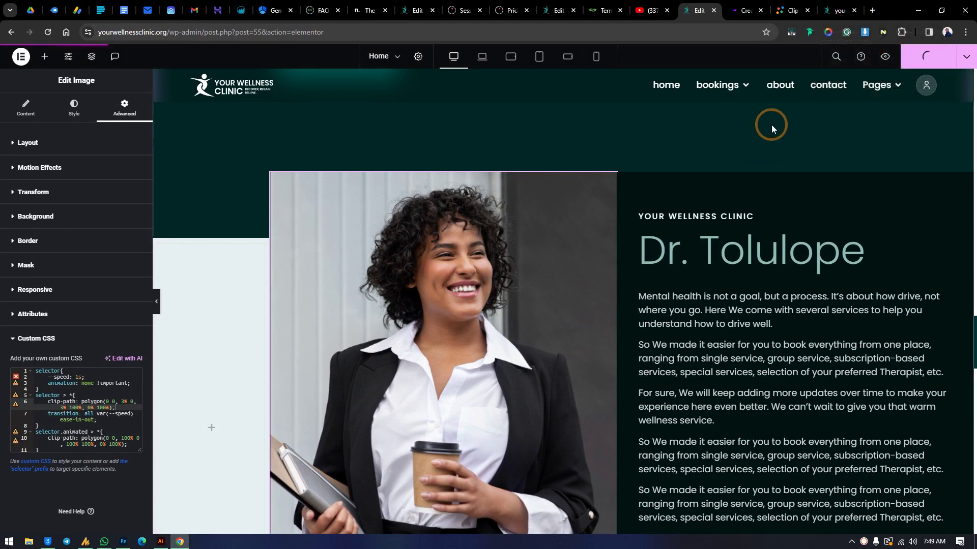
Reload the live homepage to preview the portrait's reveal from the 3% strip
click(839, 5)
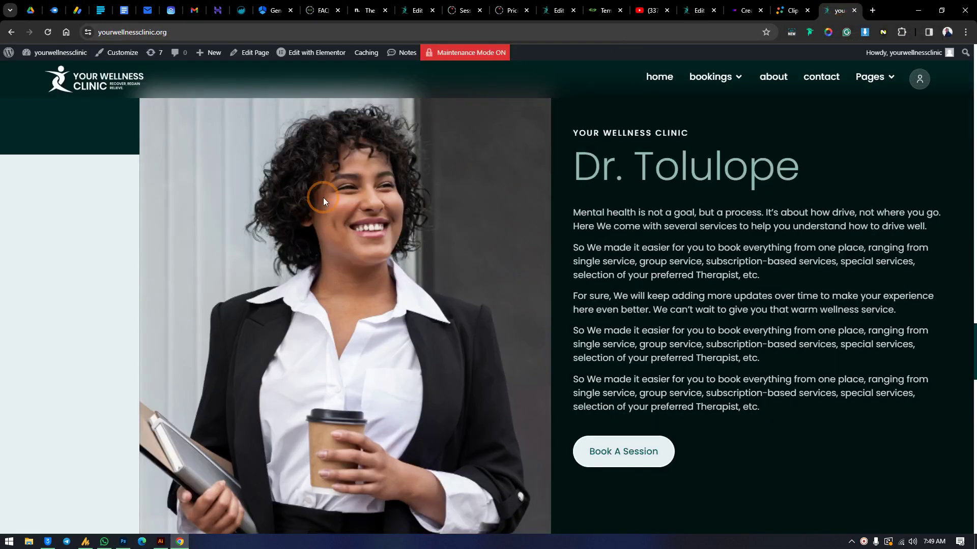
click(52, 31)
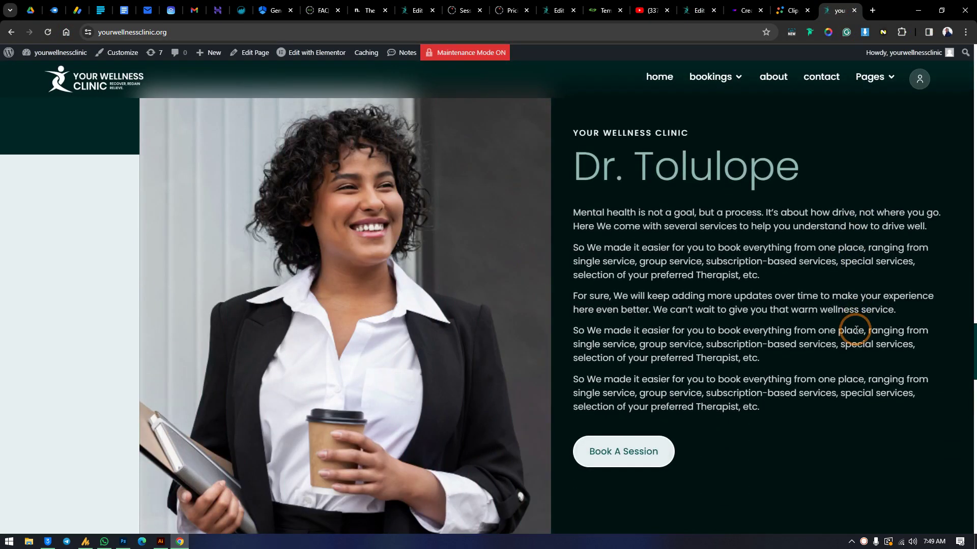
click(786, 10)
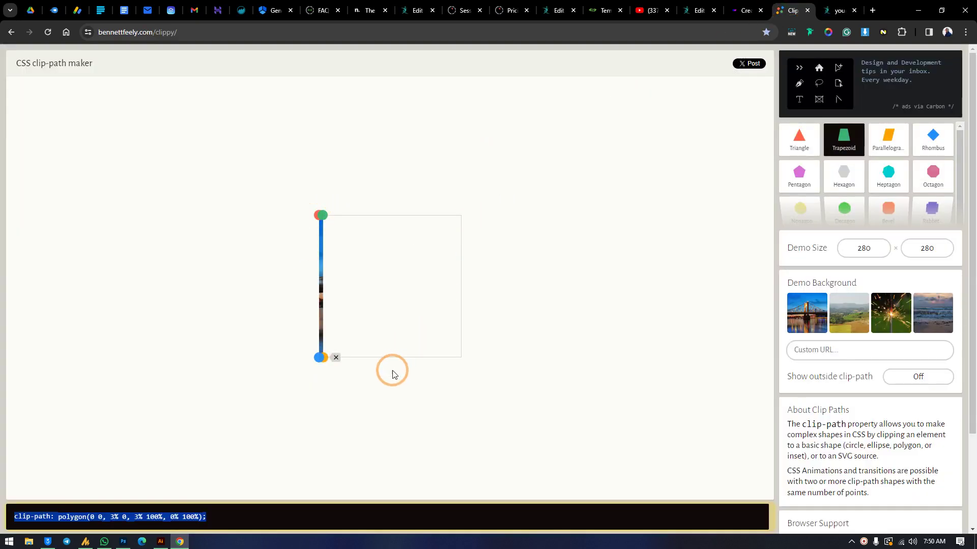
Reshape the Clippy polygon into a bottom-right triangle, polygon(100% 65%, 100% 100%, 88% 100%, 68% 100%)
drag(320, 216, 471, 382)
drag(319, 216, 308, 323)
drag(458, 358, 354, 358)
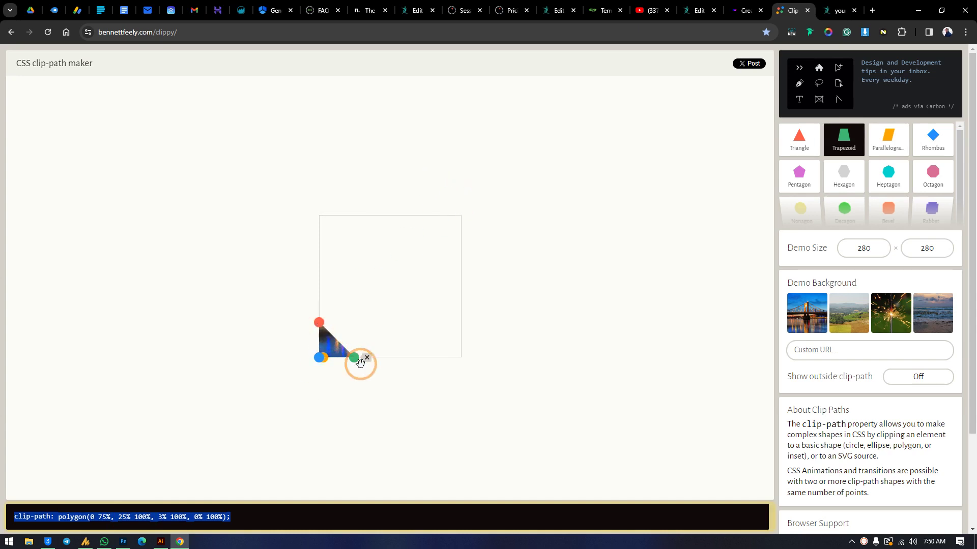
drag(355, 359, 462, 358)
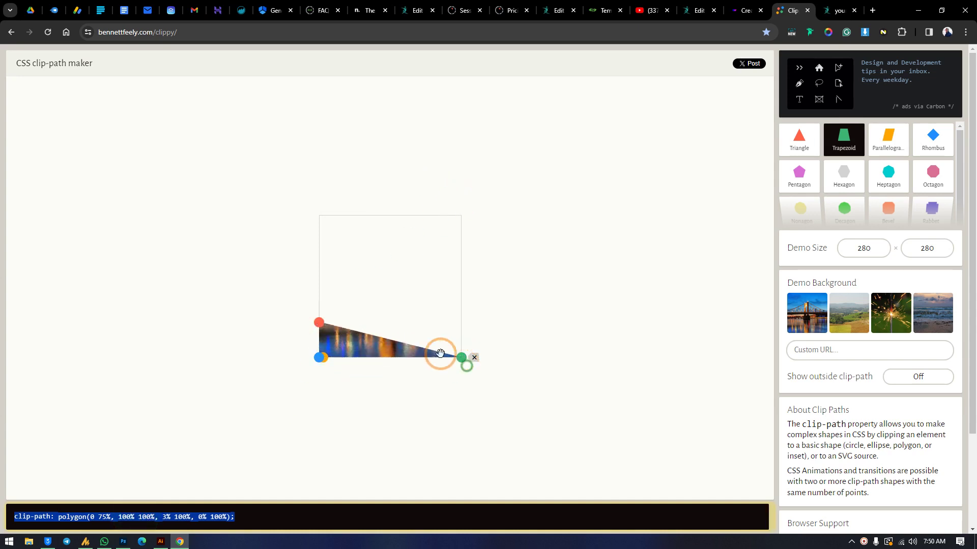
drag(325, 359, 292, 379)
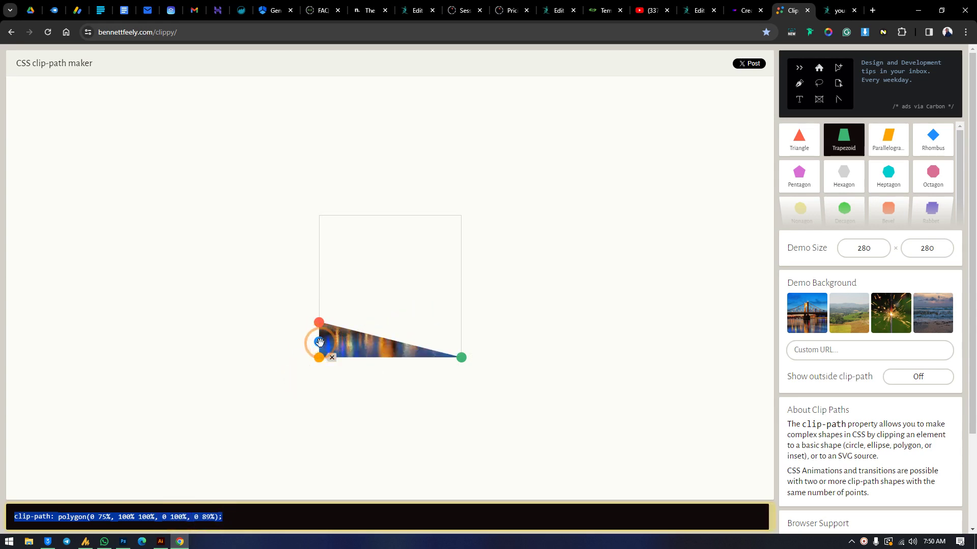
drag(320, 342, 461, 308)
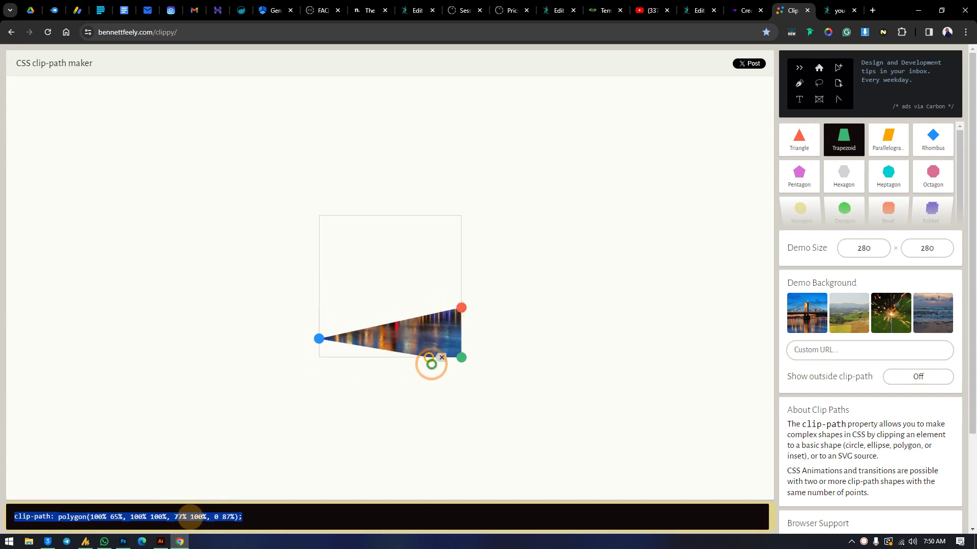
drag(431, 364, 433, 364)
drag(318, 338, 405, 358)
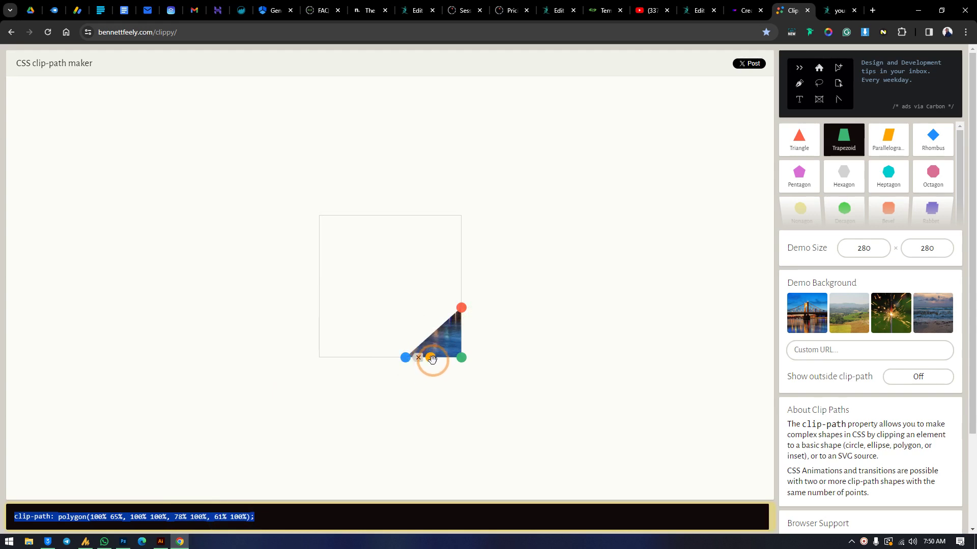
drag(405, 361, 447, 365)
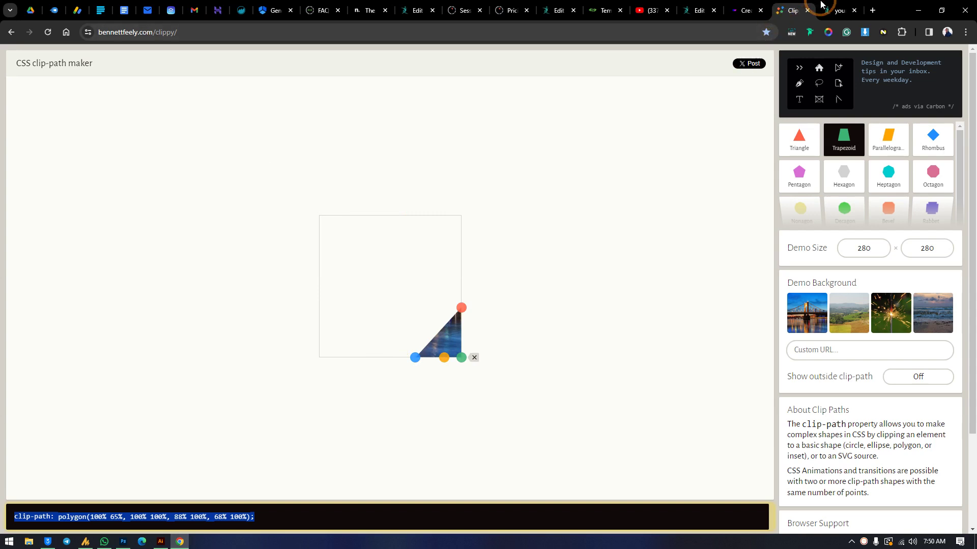
Check the live homepage, then select the generated clip-path code in Clippy
click(840, 10)
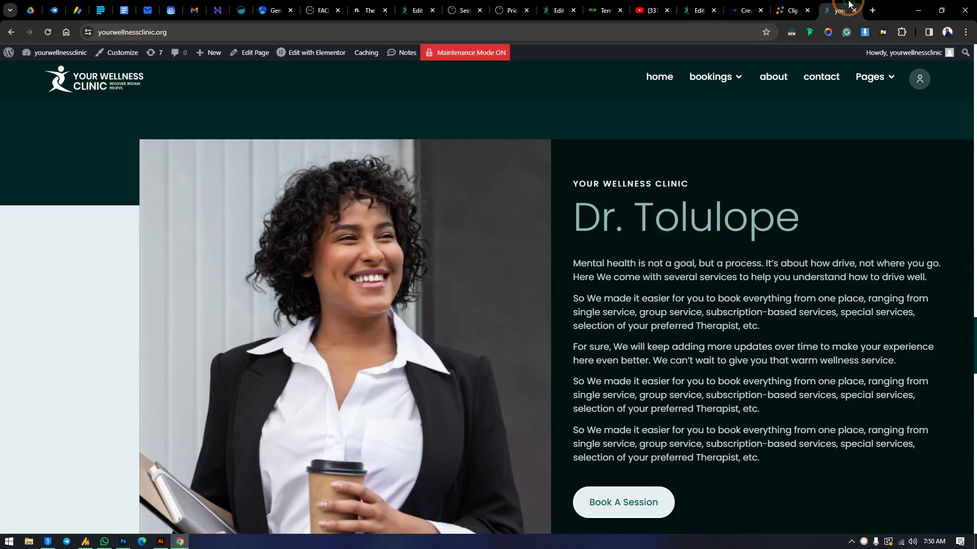
click(776, 12)
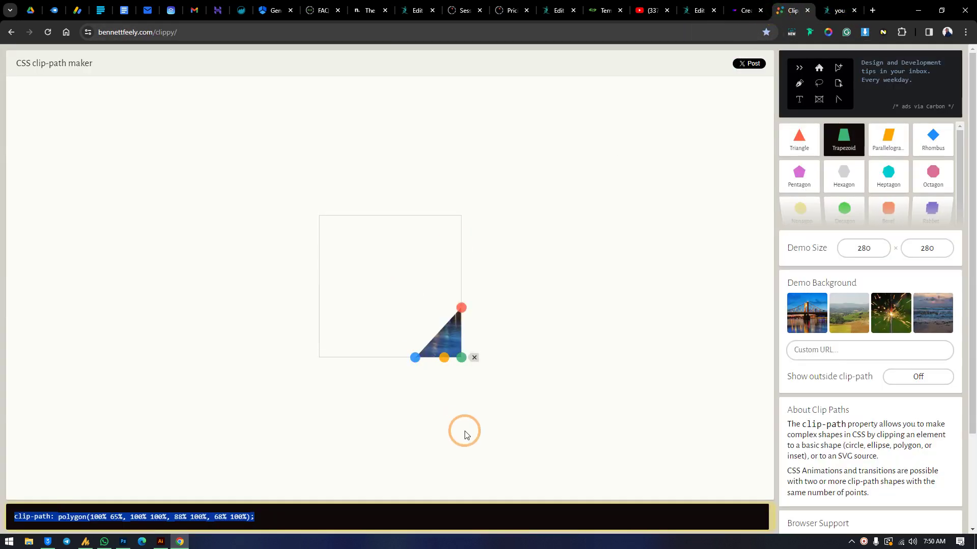
click(213, 519)
click(561, 9)
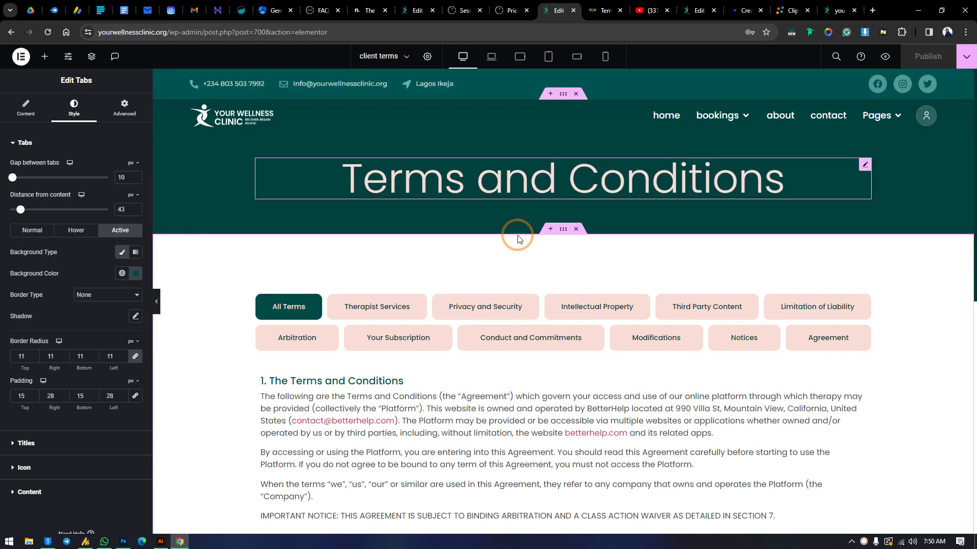
Change the image's custom CSS --speed from 1s to 1.5s and publish the homepage
click(697, 10)
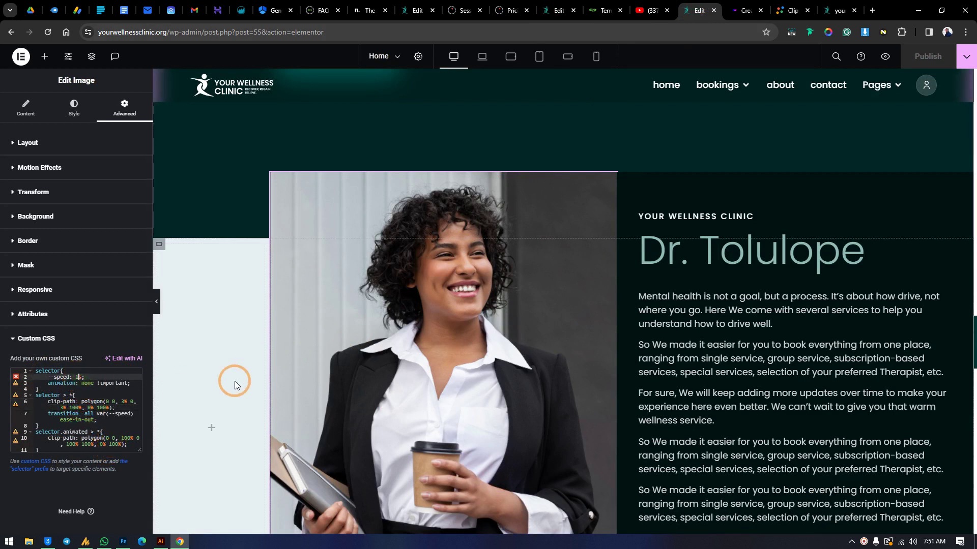
key(ctrl+3)
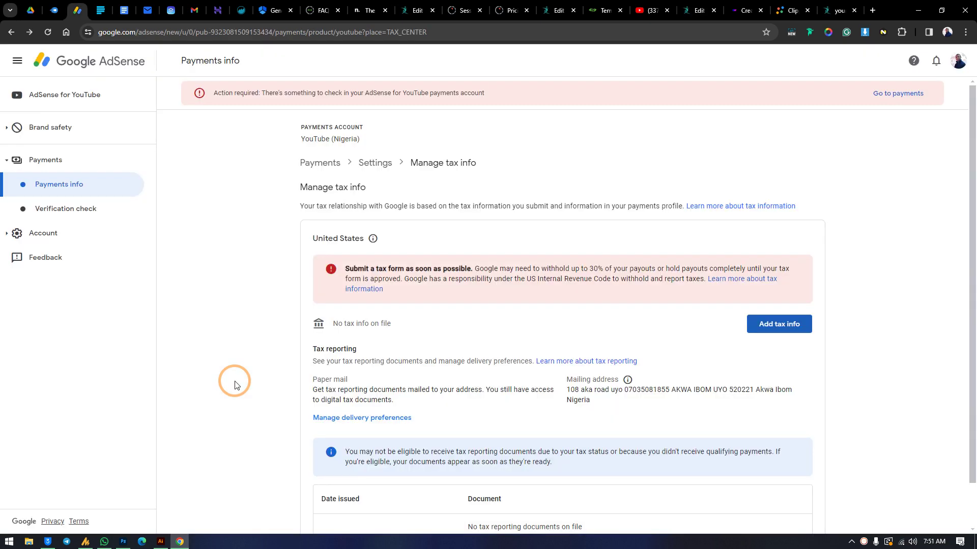
click(698, 10)
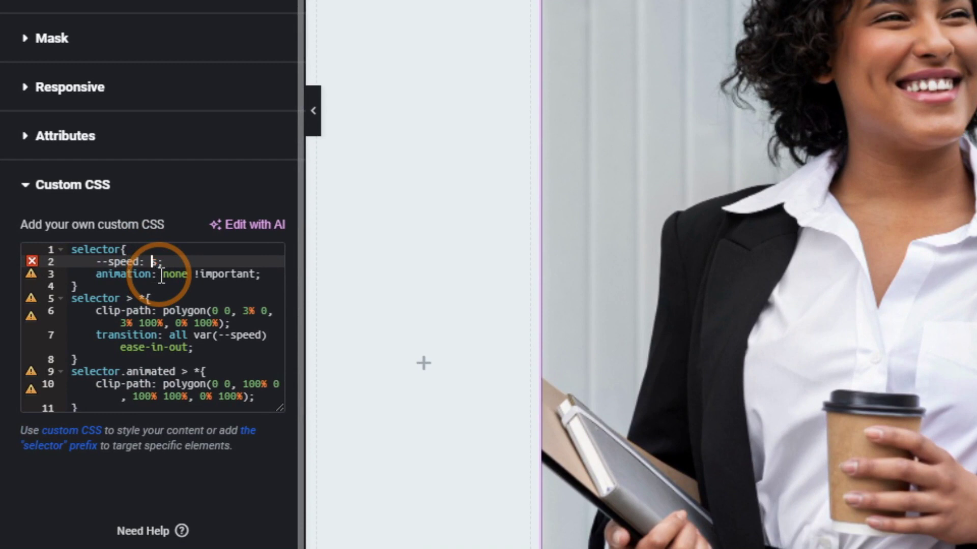
text(1.5)
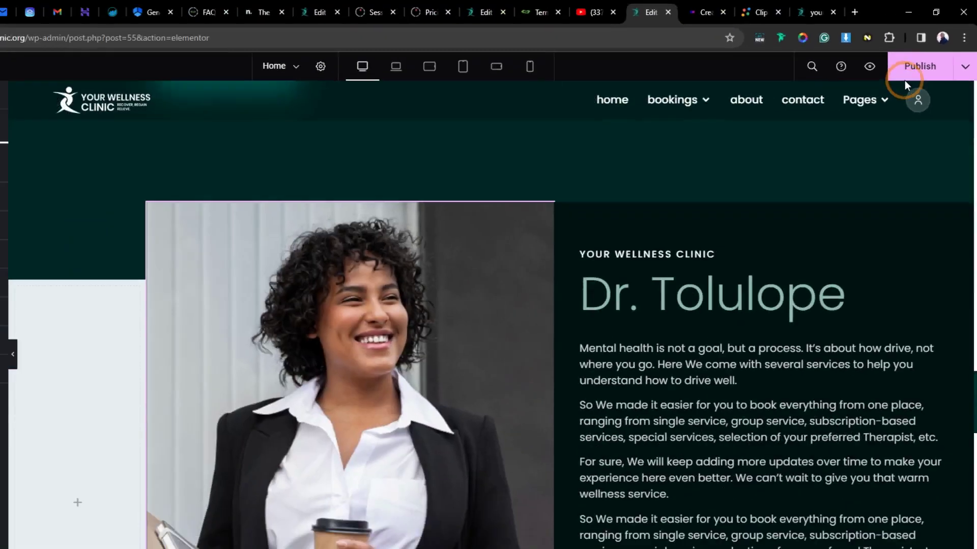
click(910, 68)
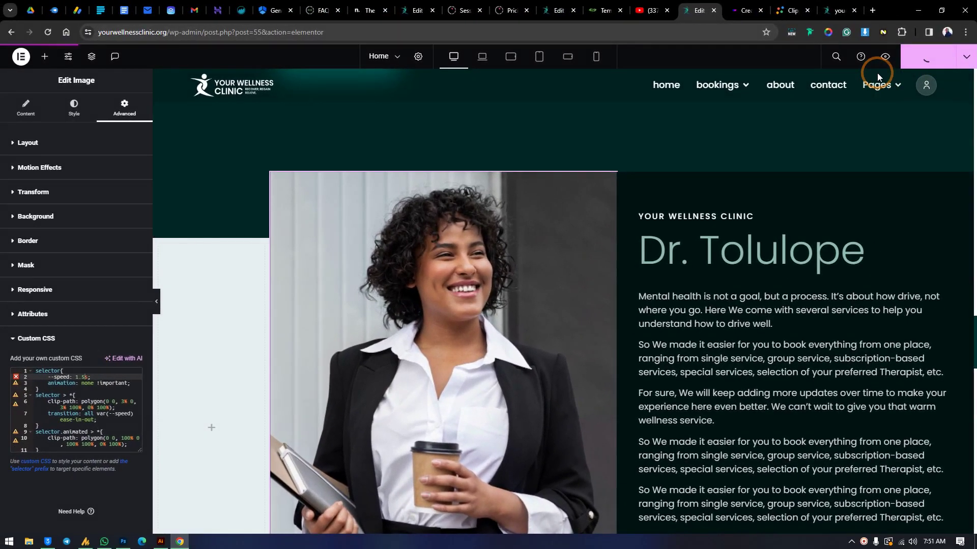
Reload the live homepage twice and scroll to the Dr. Tolulope section to review the reveal
click(855, 4)
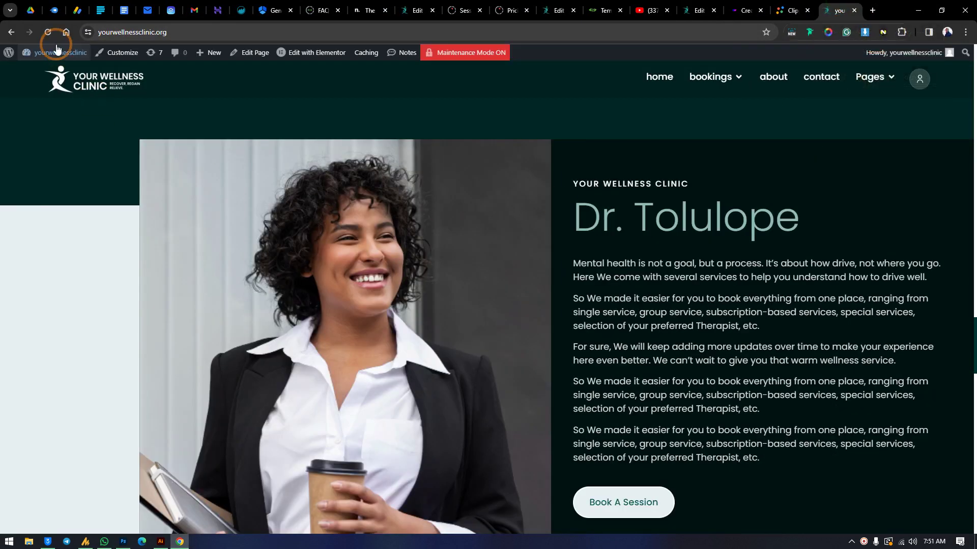
click(91, 78)
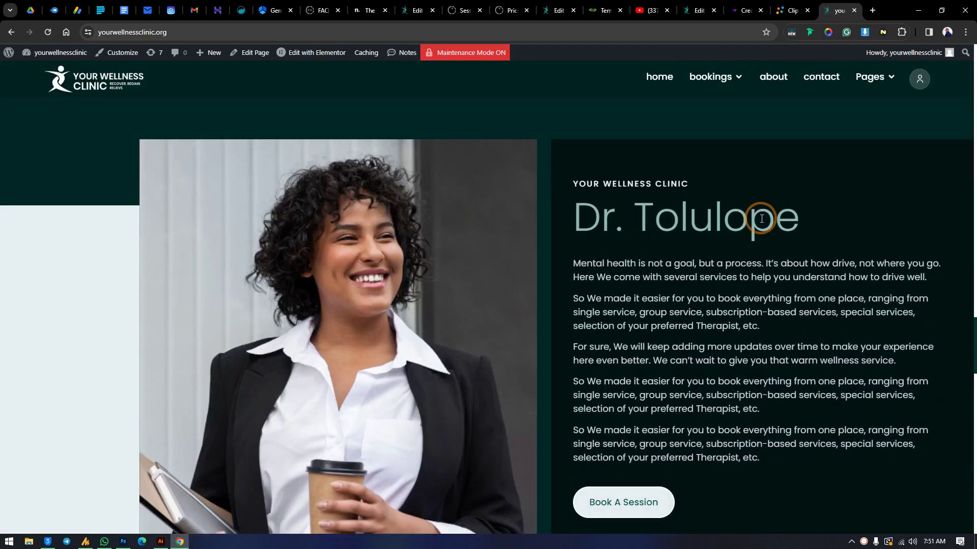
scroll(761, 218, up, 15)
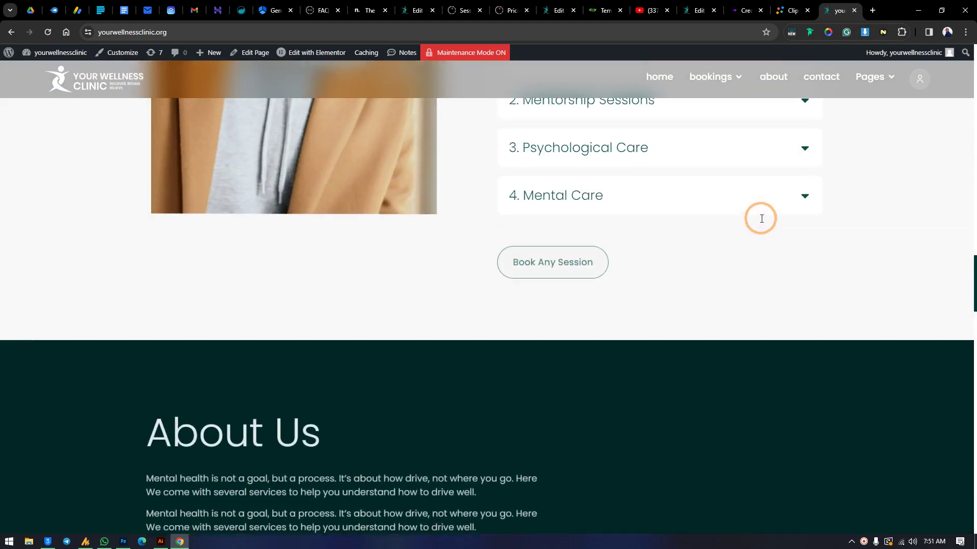
scroll(761, 219, down, 2)
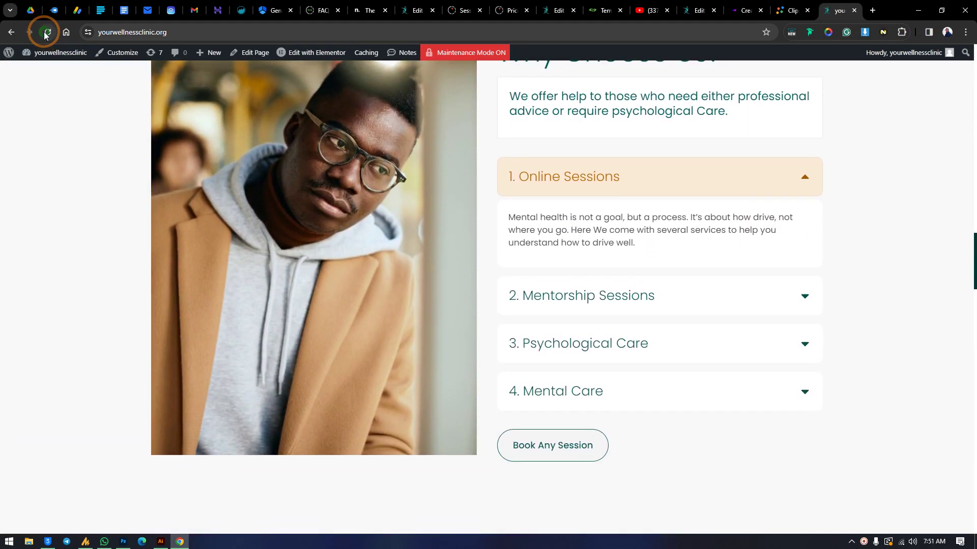
click(47, 32)
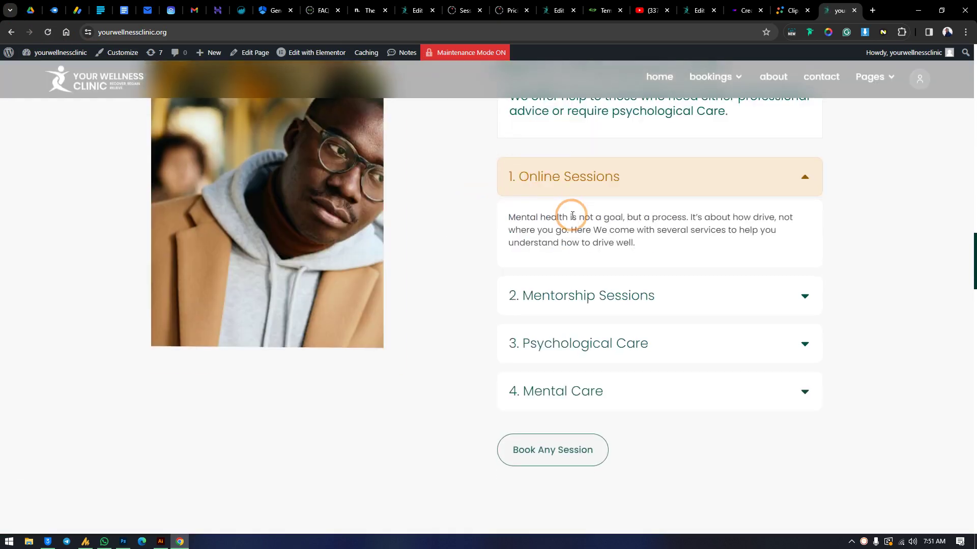
scroll(734, 249, down, 14)
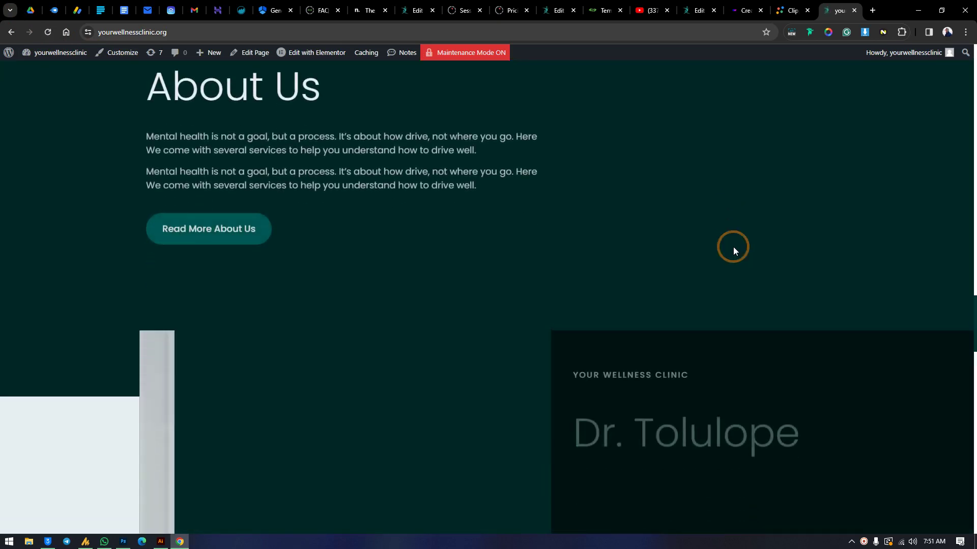
scroll(734, 247, down, 3)
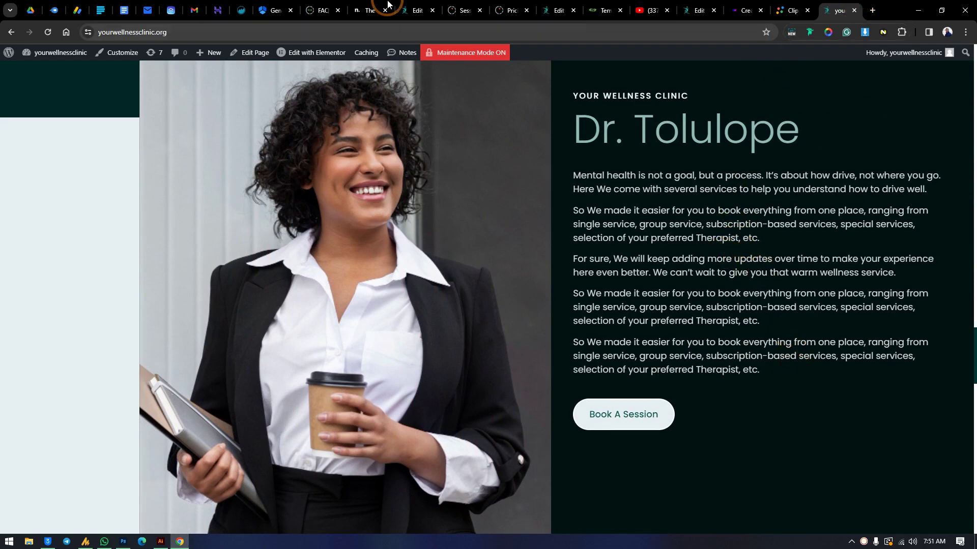
click(416, 10)
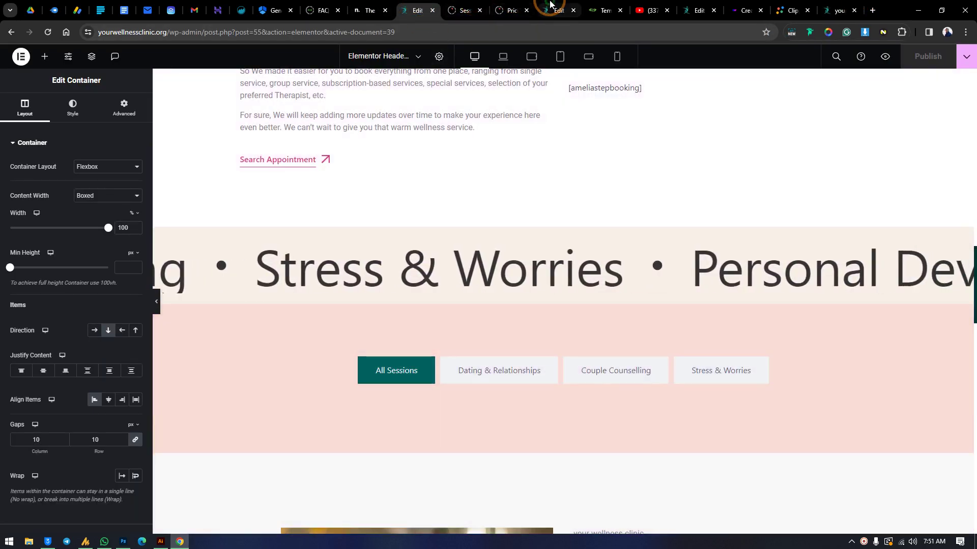
Find the Home page editor among the open tabs and focus the image's custom CSS
click(555, 9)
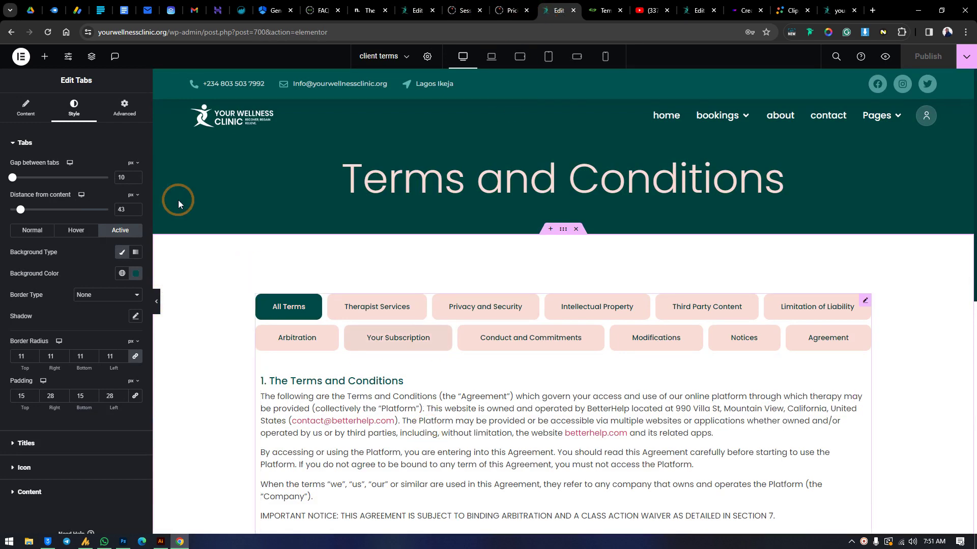
click(416, 10)
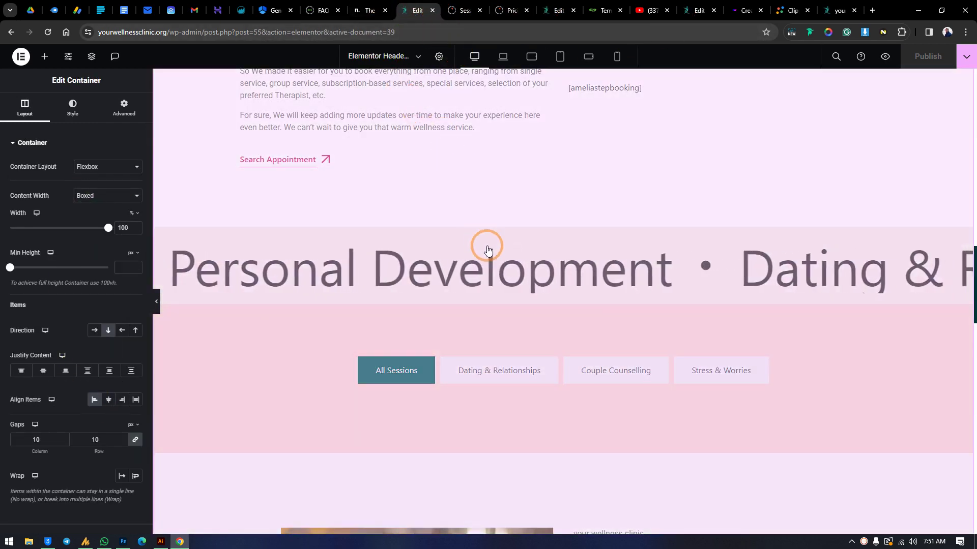
click(700, 10)
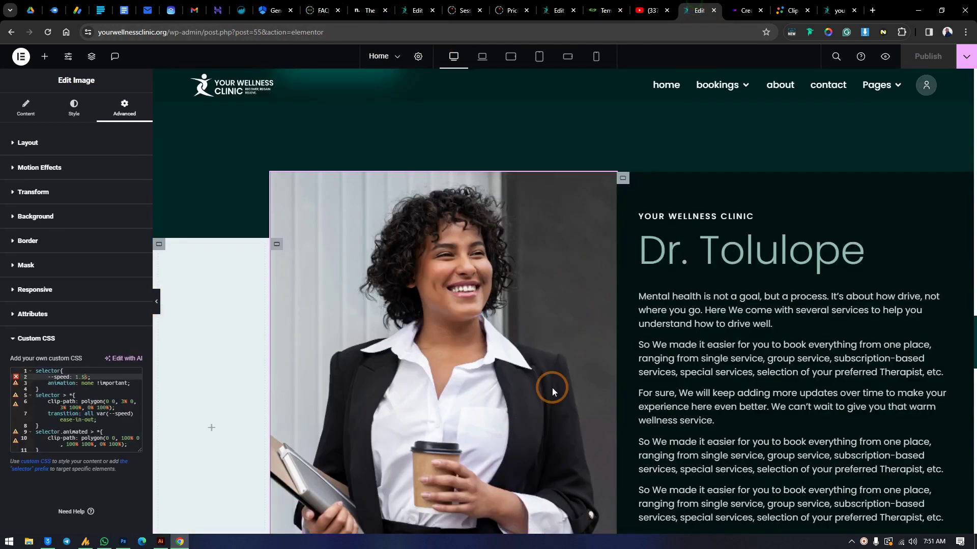
click(79, 413)
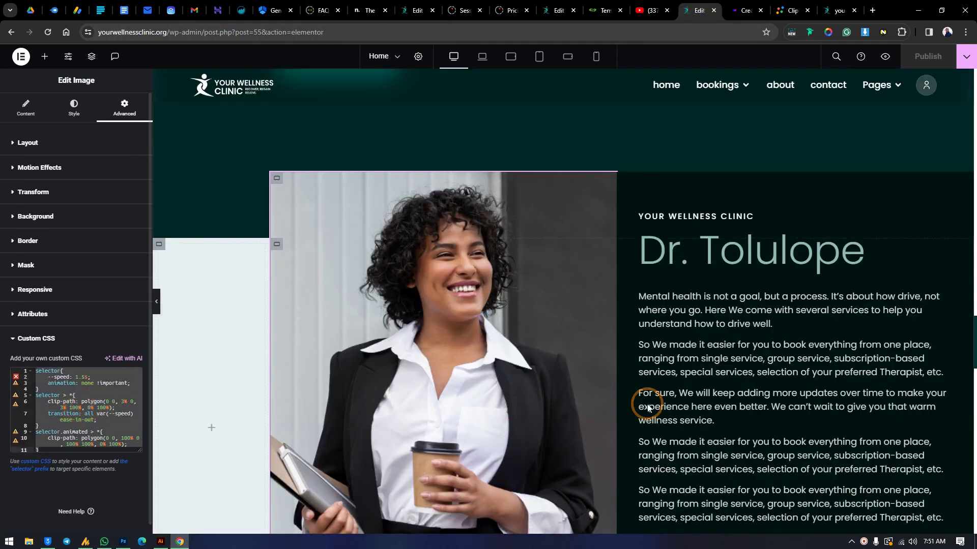
Select the Dr. Tolulope paragraph text and expand its Advanced Custom CSS editor
click(742, 373)
click(124, 106)
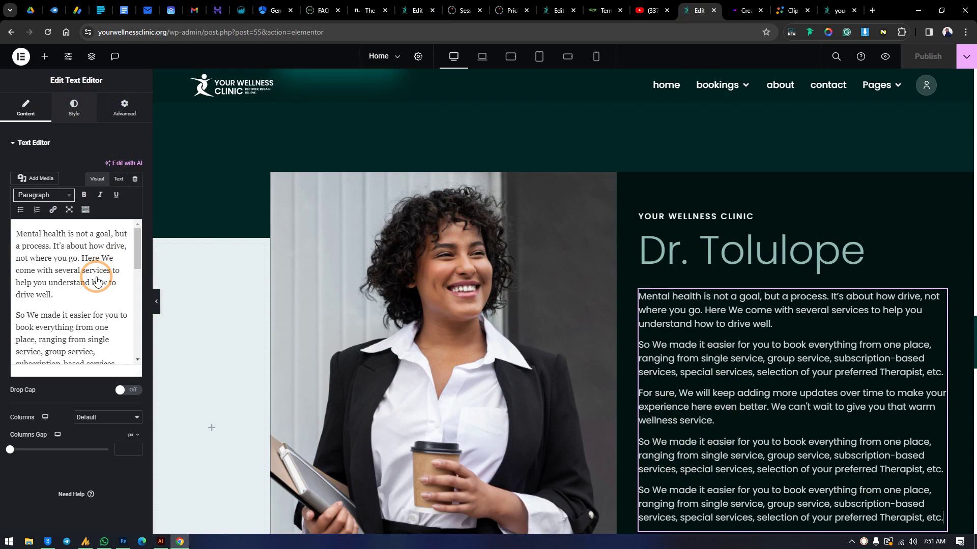
scroll(86, 295, down, 5)
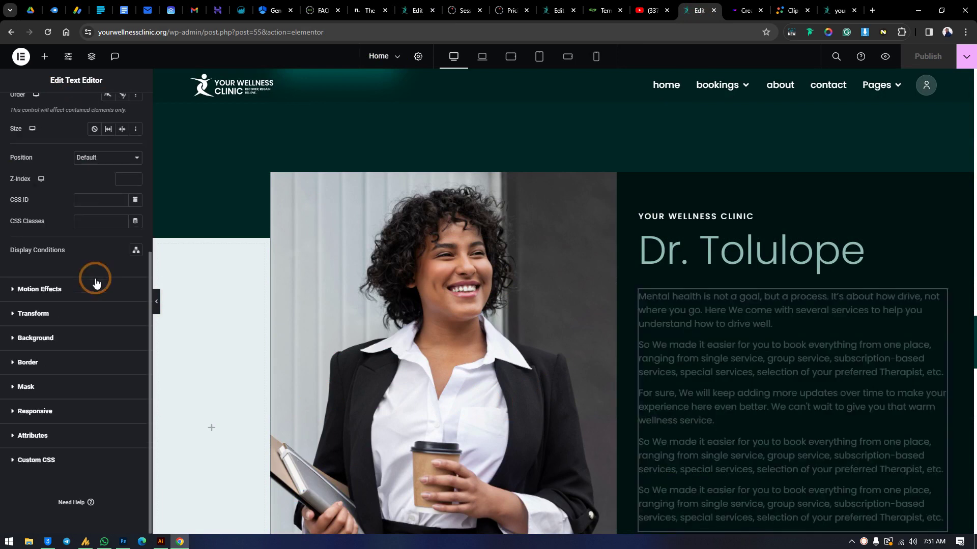
click(40, 461)
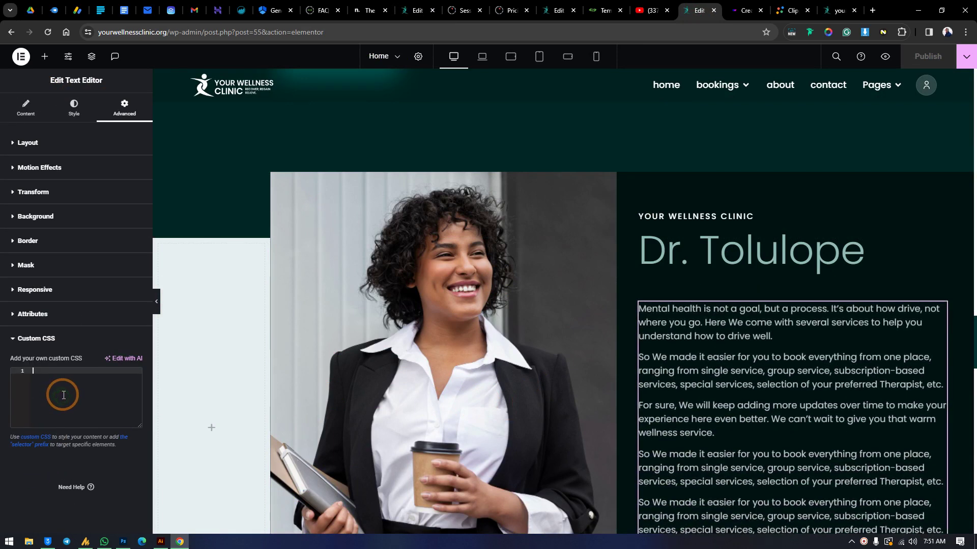
Paste the 1.5s clip-path reveal CSS into the paragraph's and the Dr. Tolulope heading's Custom CSS
text(selector{     --speed: 1.5s;     animation: none !important; } selector > *{     clip-path: polygon(0 0, 3% 0, 3% 100%, 0% 100%);     transition: all var(--speed) ease-in-out; } selector.animated > *{     clip-path: polygon(0 0, 100% 0, 100% 100%, 0% 100%); })
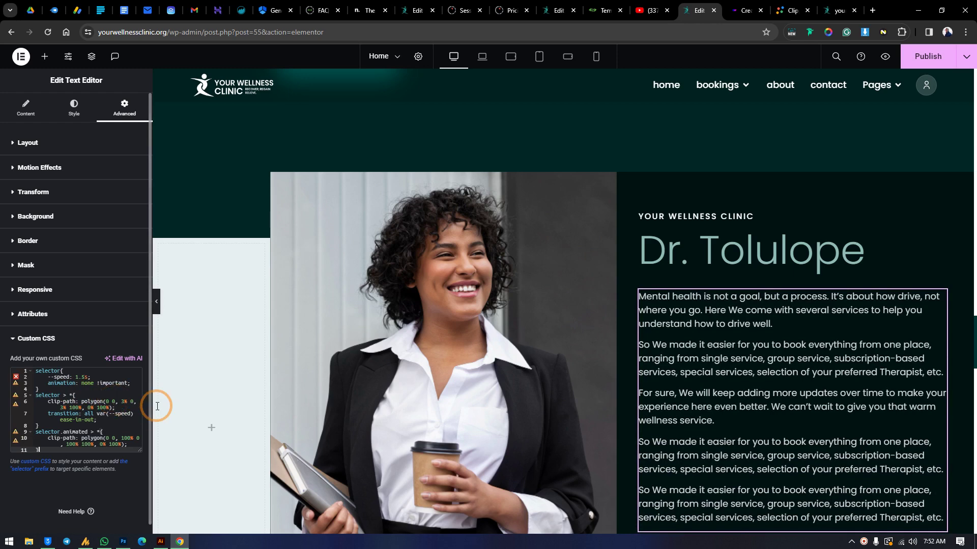
click(758, 256)
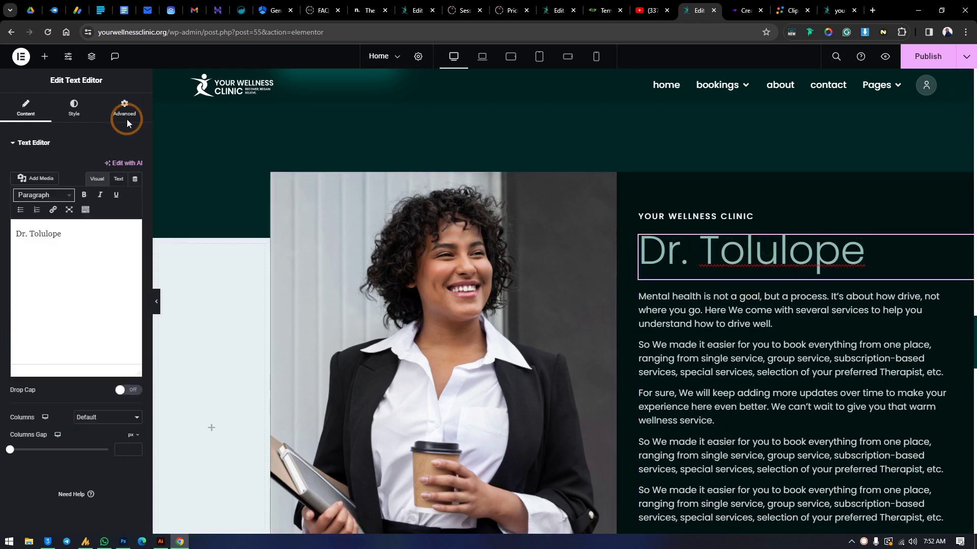
scroll(51, 458, down, 5)
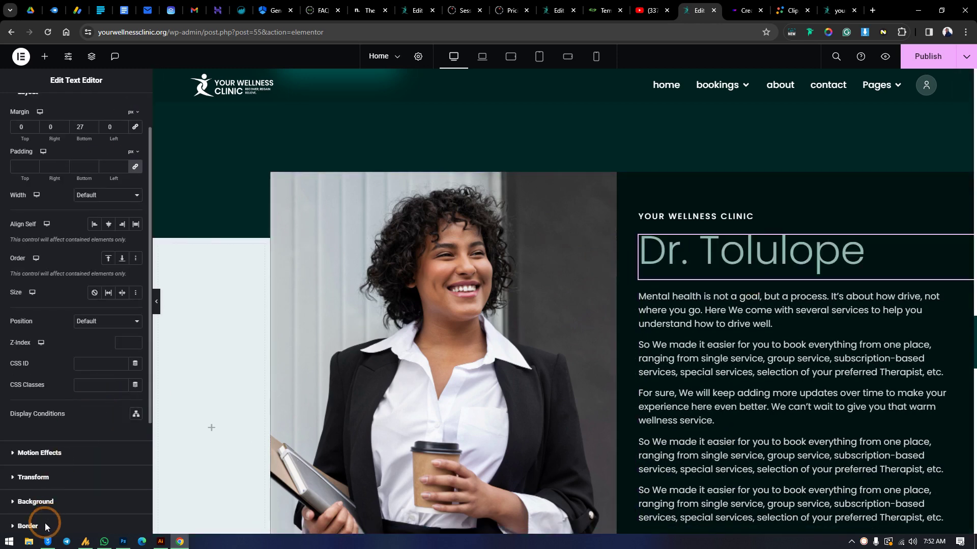
click(60, 461)
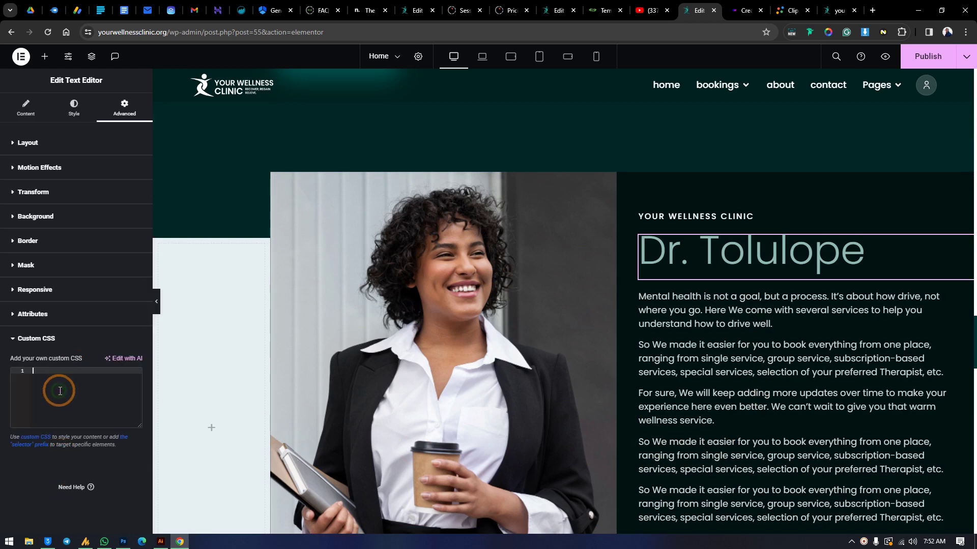
text(selector{     --speed: 1.5s;     animation: none !important; } selector > *{     clip-path: polygon(0 0, 3% 0, 3% 100%, 0% 100%);     transition: all var(--speed) ease-in-out; } selector.animated > *{     clip-path: polygon(0 0, 100% 0, 100% 100%, 0% 100%); })
Publish the homepage changes
scroll(631, 405, down, 10)
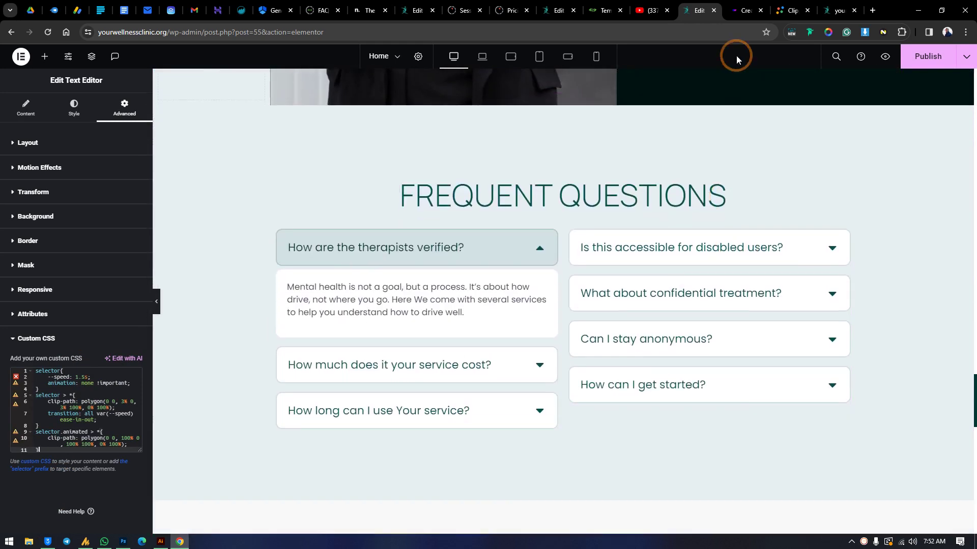
scroll(762, 204, up, 3)
click(927, 56)
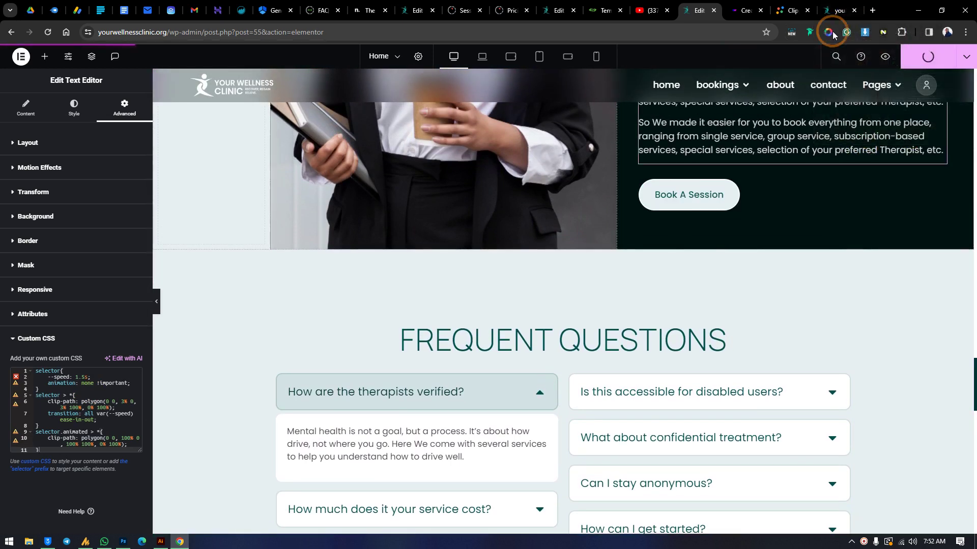
Reload the live clinic homepage to preview the Dr. Tolulope reveal animation
click(830, 5)
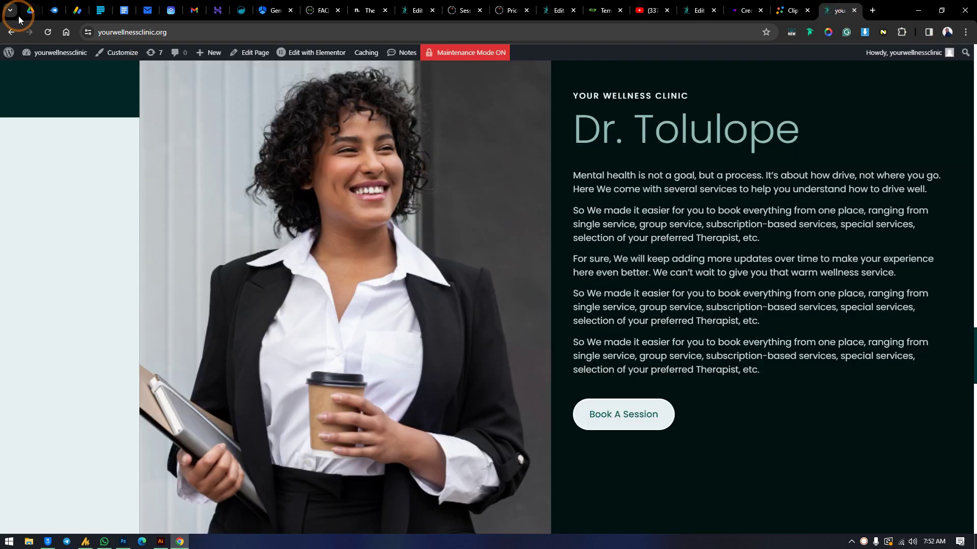
click(48, 32)
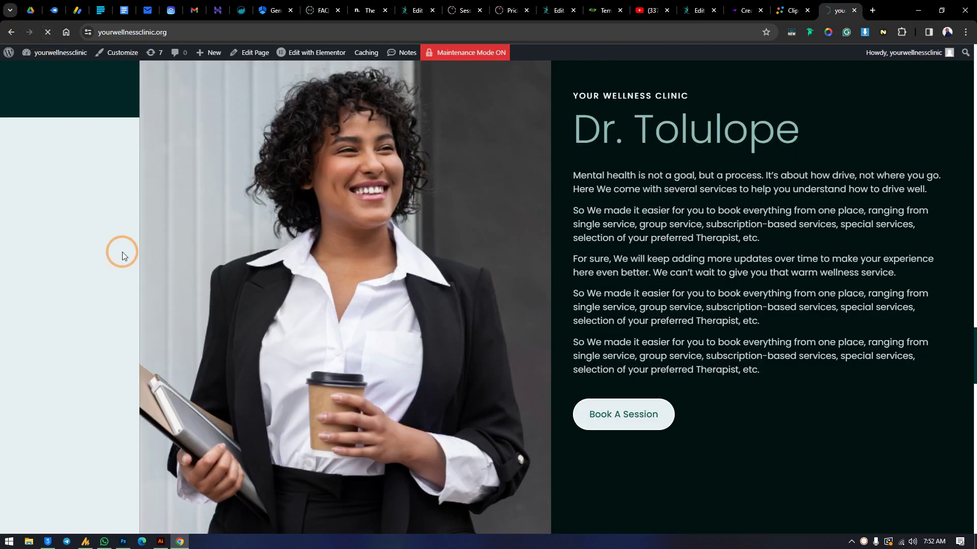